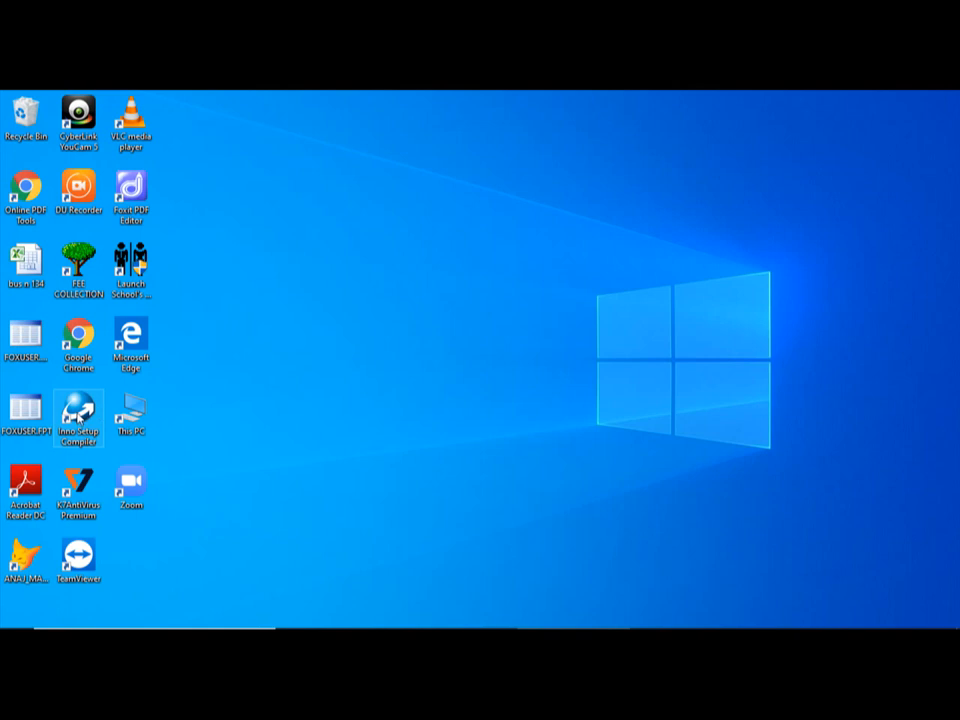
# Launch Inno Setup Compiler and start a new script file using the Script Wizard, continuing past its welcome page
pyautogui.doubleClick(79, 419)
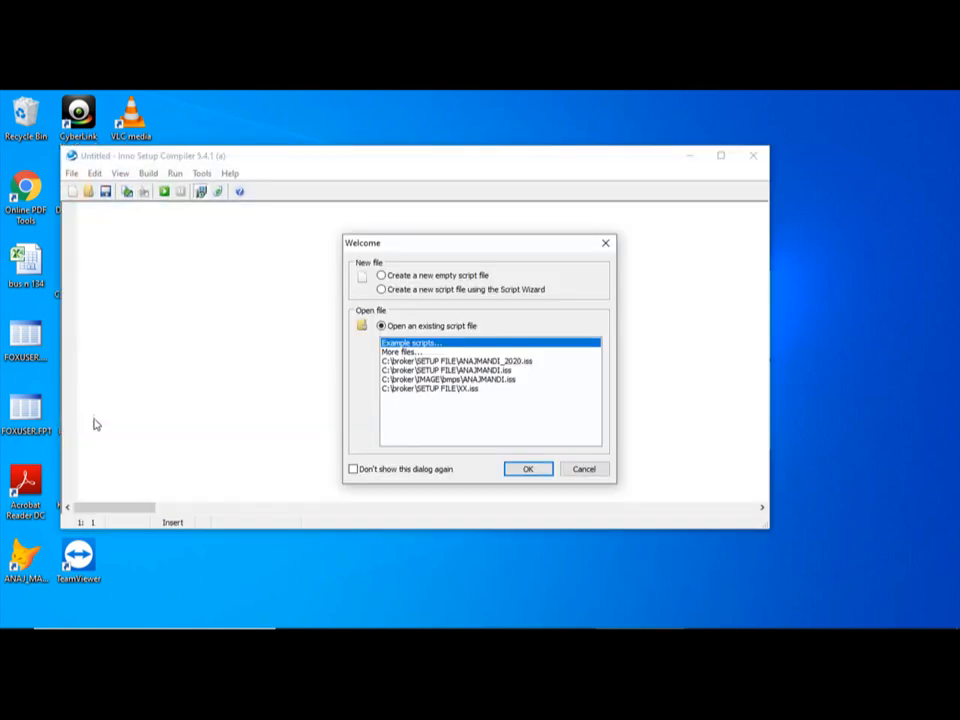
pyautogui.click(403, 293)
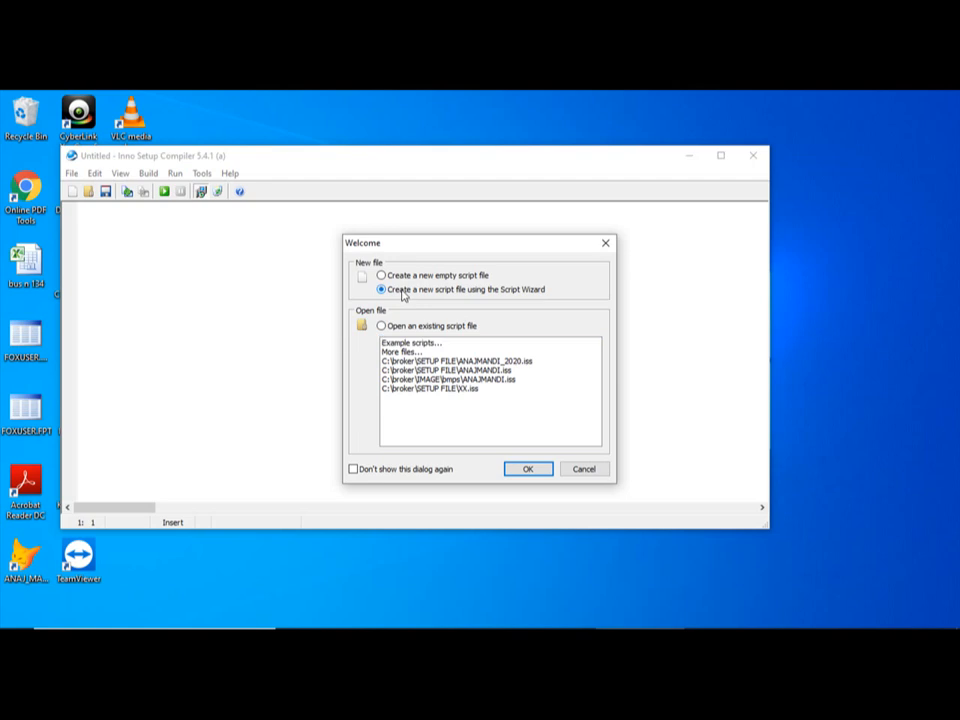
pyautogui.click(530, 470)
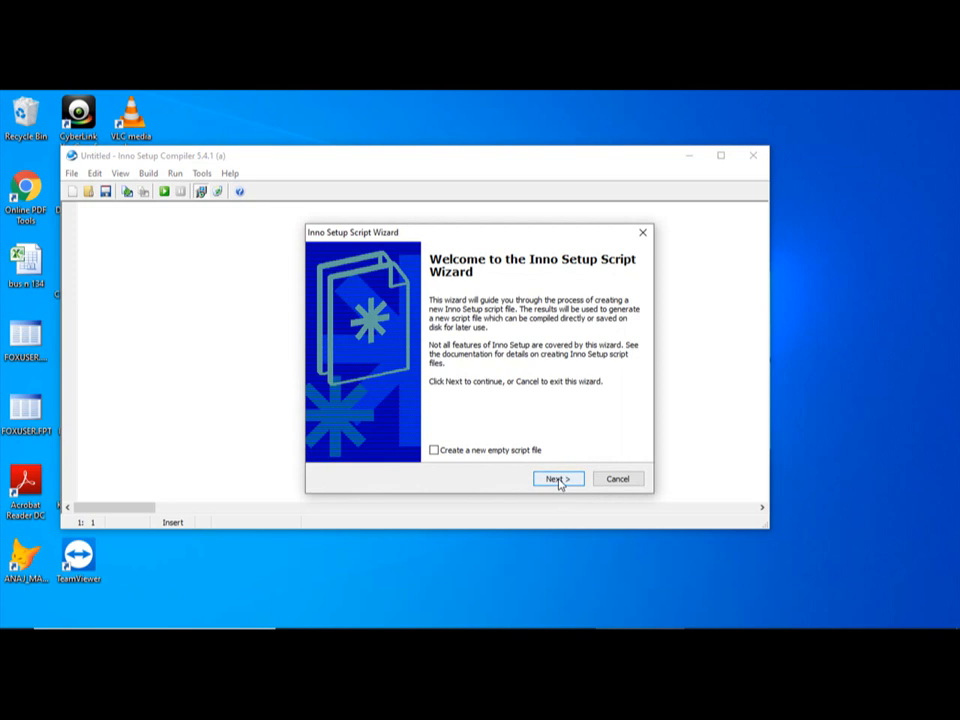
pyautogui.click(557, 479)
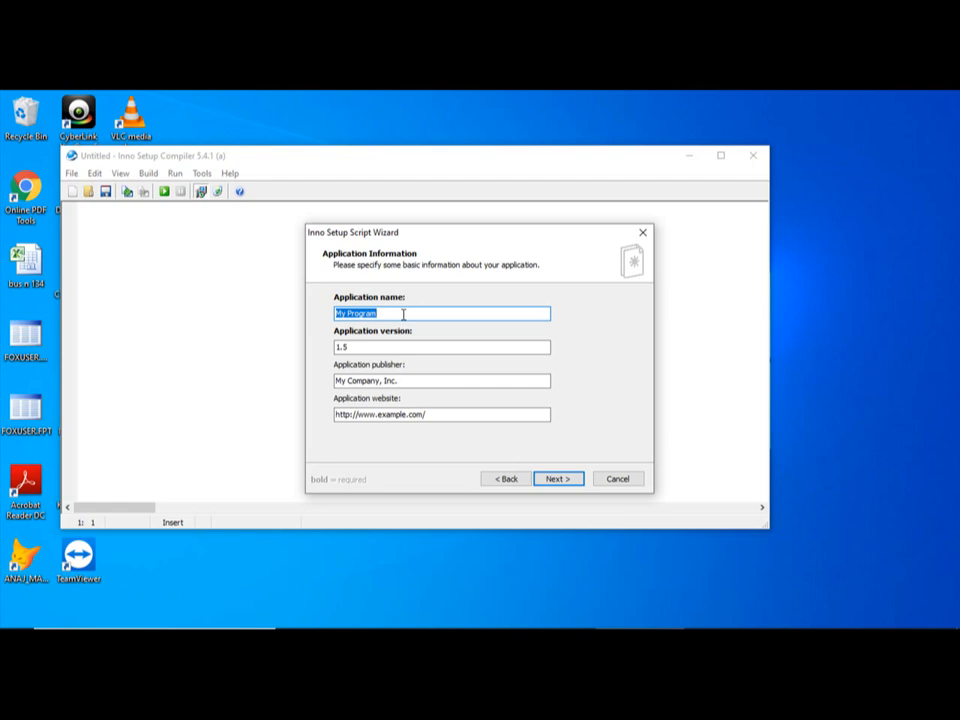
# Set the application name to ANAJMANDI and the publisher to R.K INFOTECH, and continue to the application folder settings
pyautogui.write('ANAJMANDI')
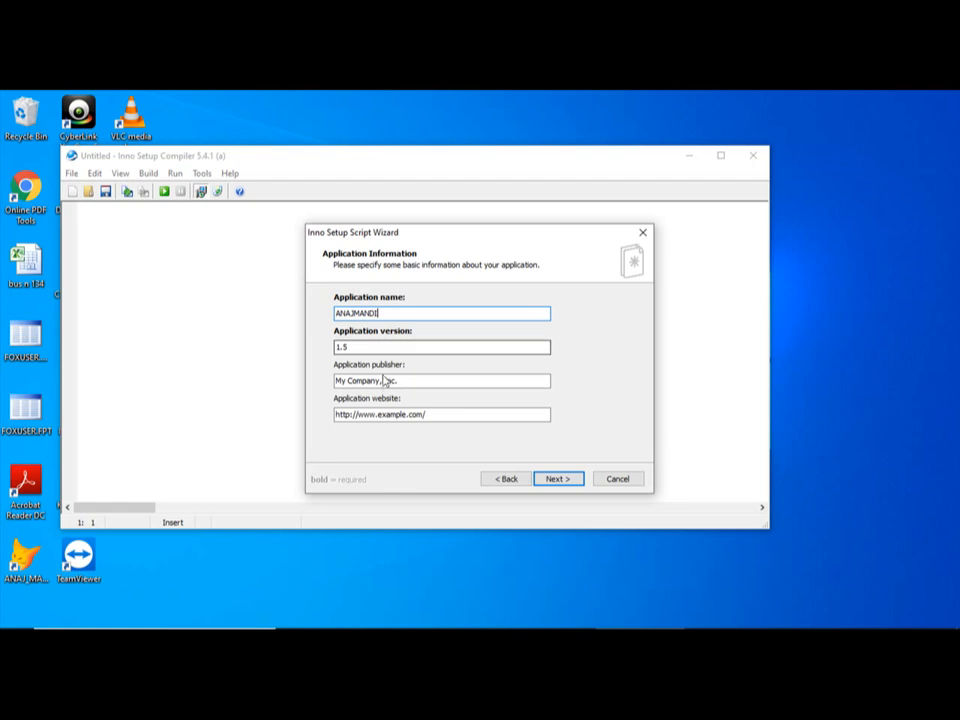
pyautogui.click(362, 346)
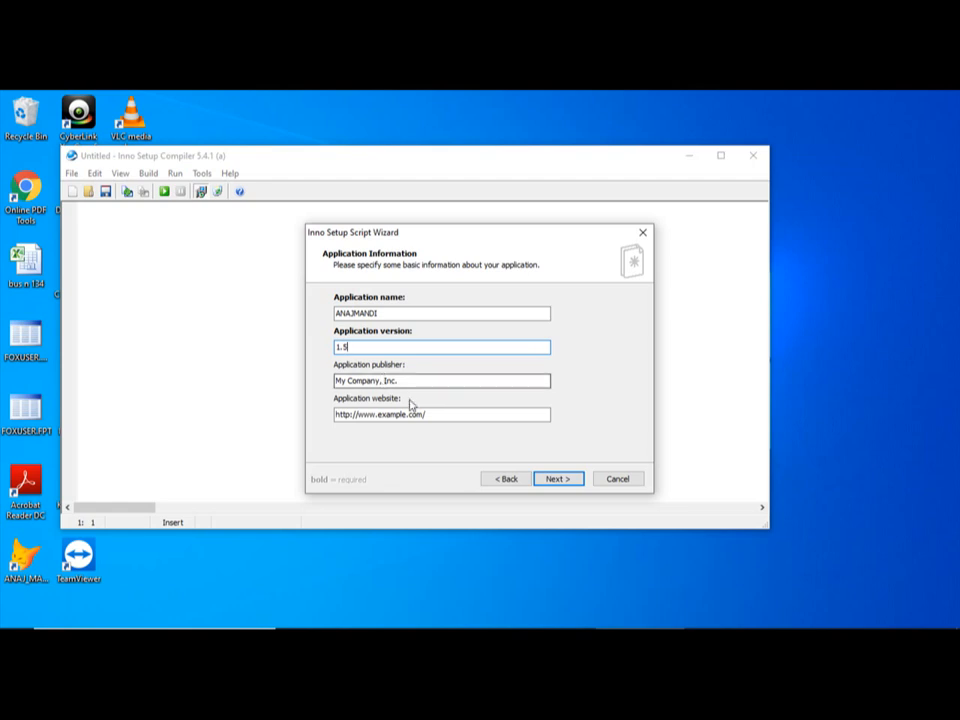
pyautogui.moveTo(409, 381); pyautogui.dragTo(327, 391)
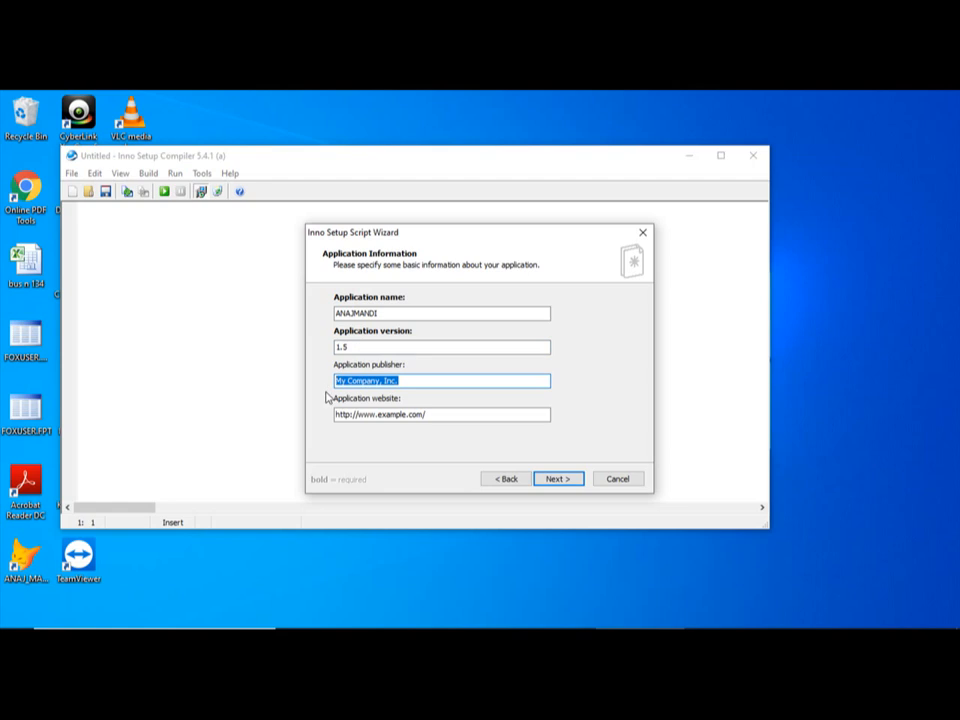
pyautogui.write('R.K ')
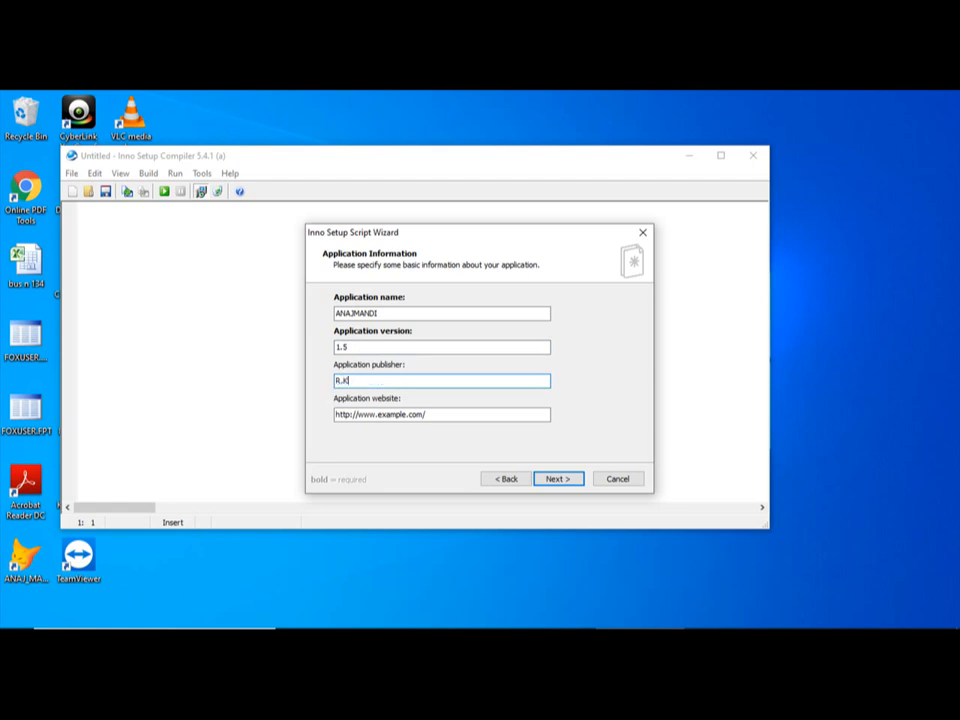
pyautogui.write('INFOTECH')
pyautogui.click(558, 482)
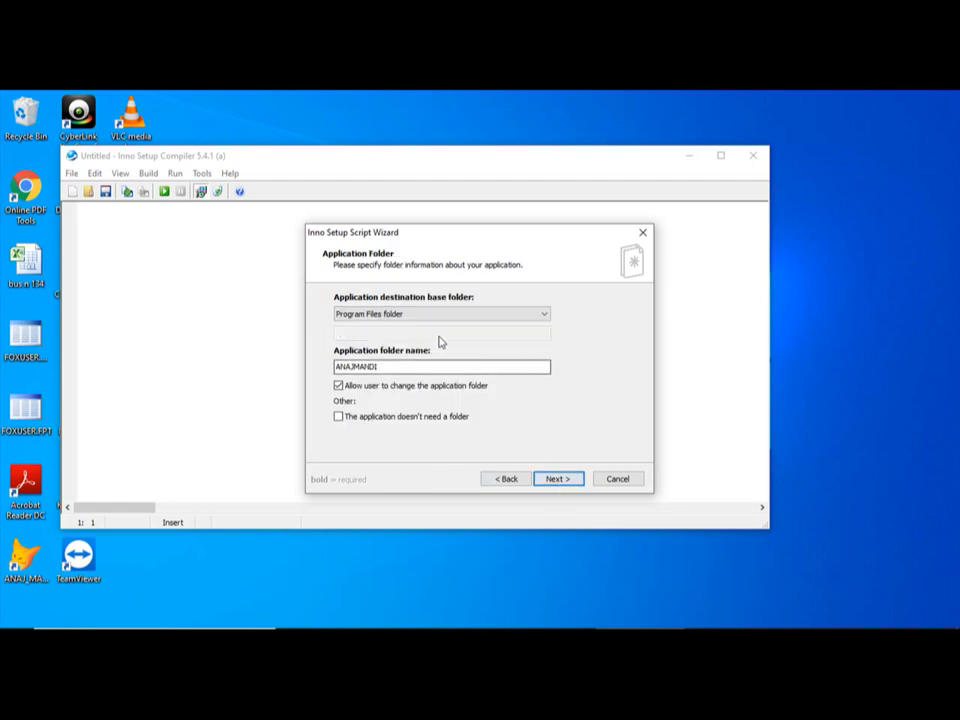
# Choose a custom application destination base folder and set its path to C:
pyautogui.click(544, 316)
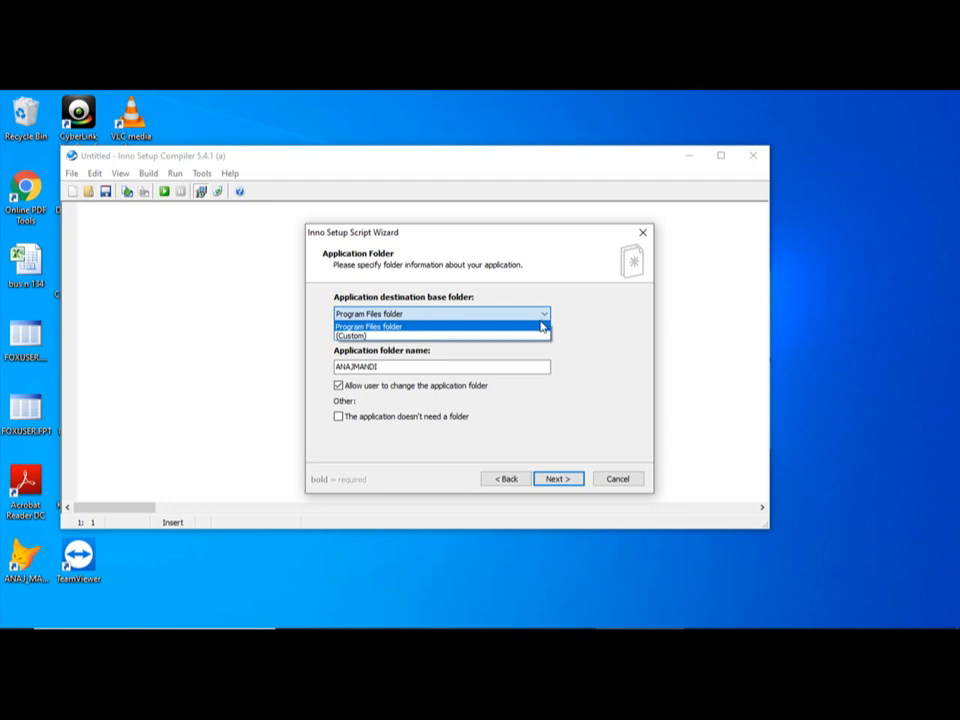
pyautogui.click(538, 336)
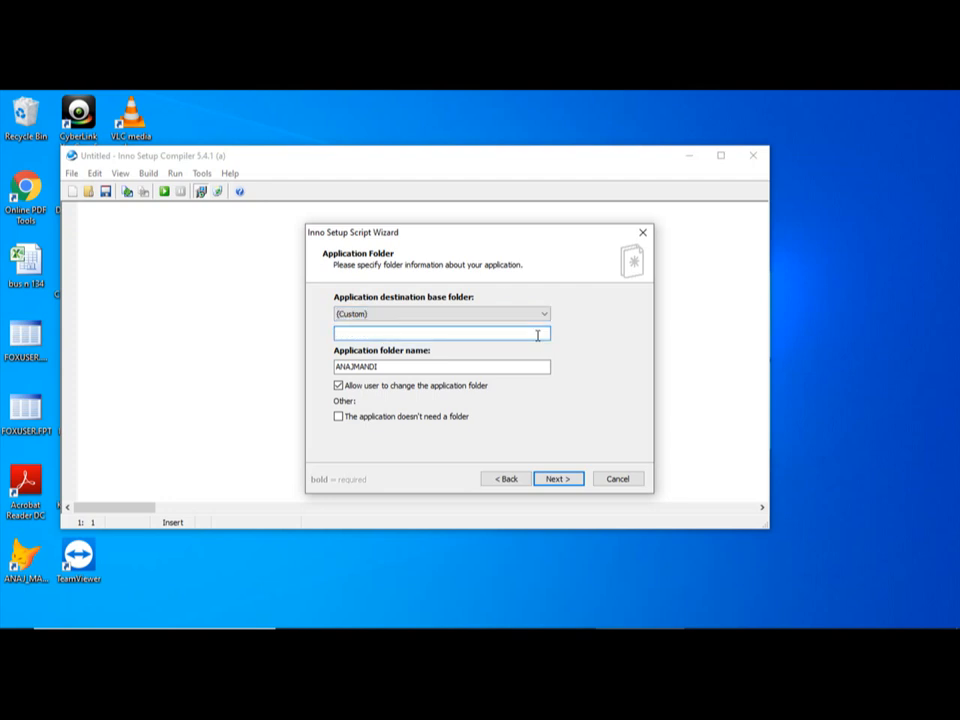
pyautogui.write('C:')
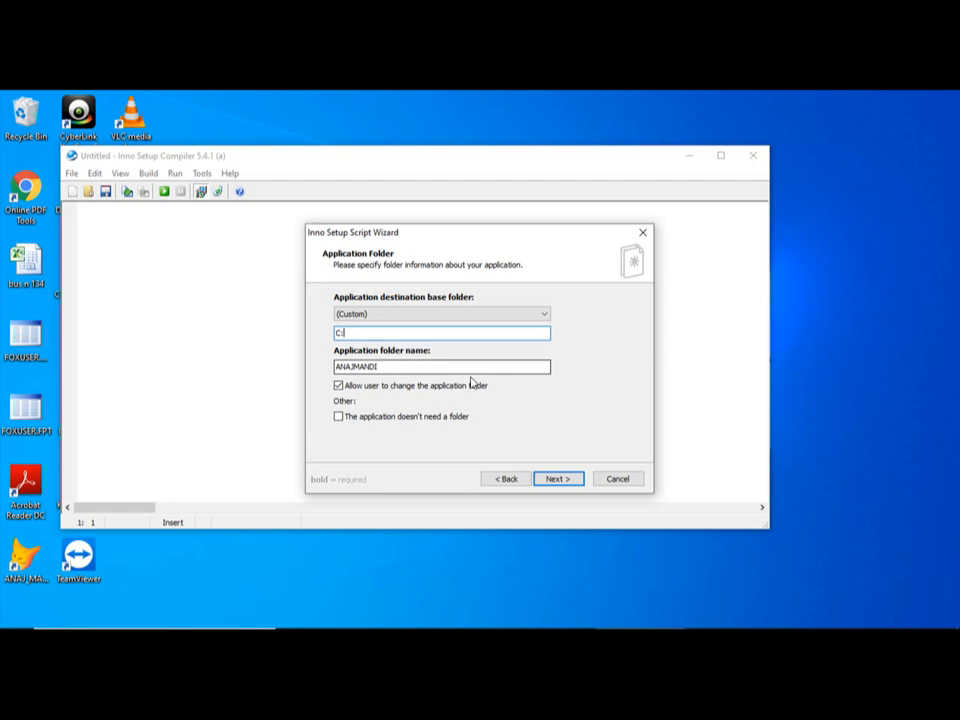
# Change the application folder name to BROKER and continue to the application files page
pyautogui.click(423, 366)
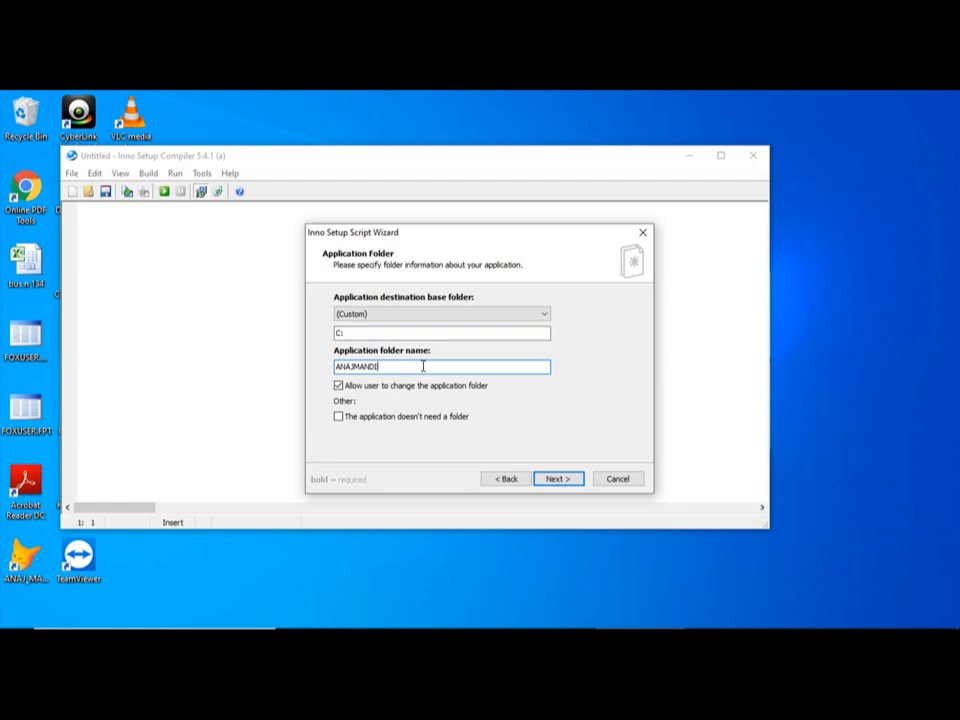
pyautogui.press('BackSpace')
pyautogui.press('BackSpace')
pyautogui.press('BackSpace')
pyautogui.press('BackSpace')
pyautogui.press('BackSpace')
pyautogui.press('BackSpace')
pyautogui.press('BackSpace')
pyautogui.press('BackSpace')
pyautogui.press('BackSpace')
pyautogui.write('BROKER')
pyautogui.click(553, 482)
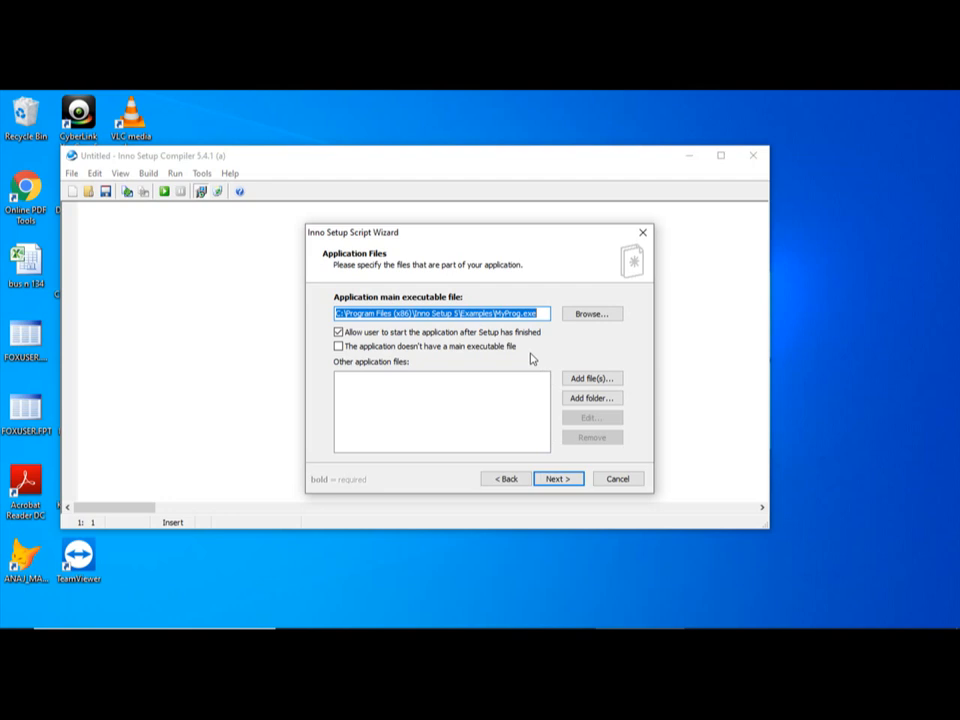
# Choose the FoxPro application file broker.app from C:\broker as the main executable, with all file types shown
pyautogui.click(604, 316)
pyautogui.click(604, 316)
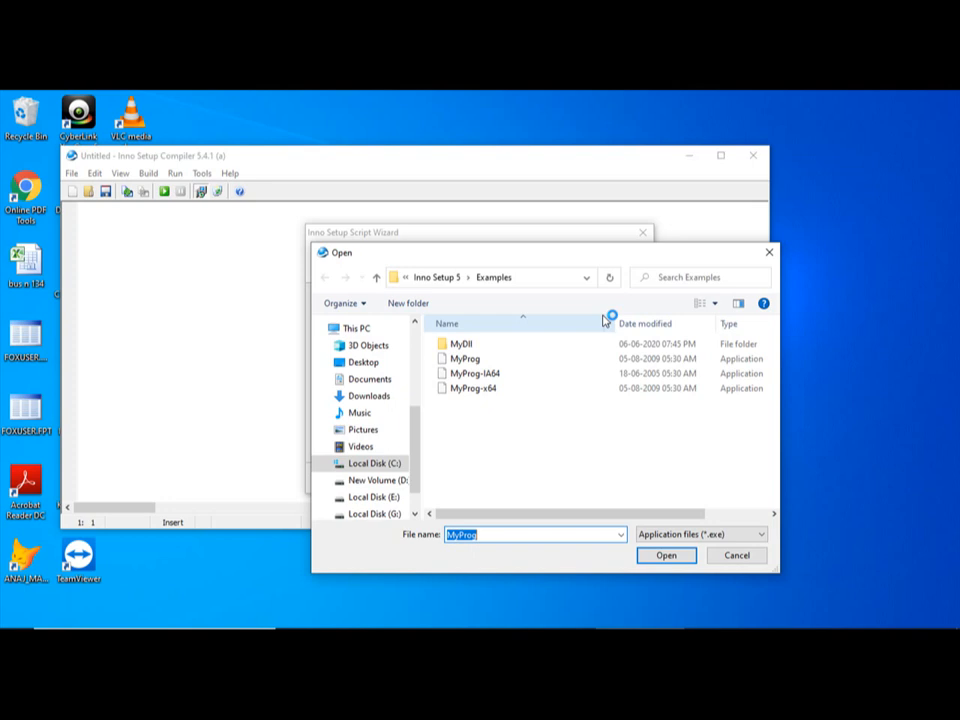
pyautogui.click(381, 464)
pyautogui.click(381, 464)
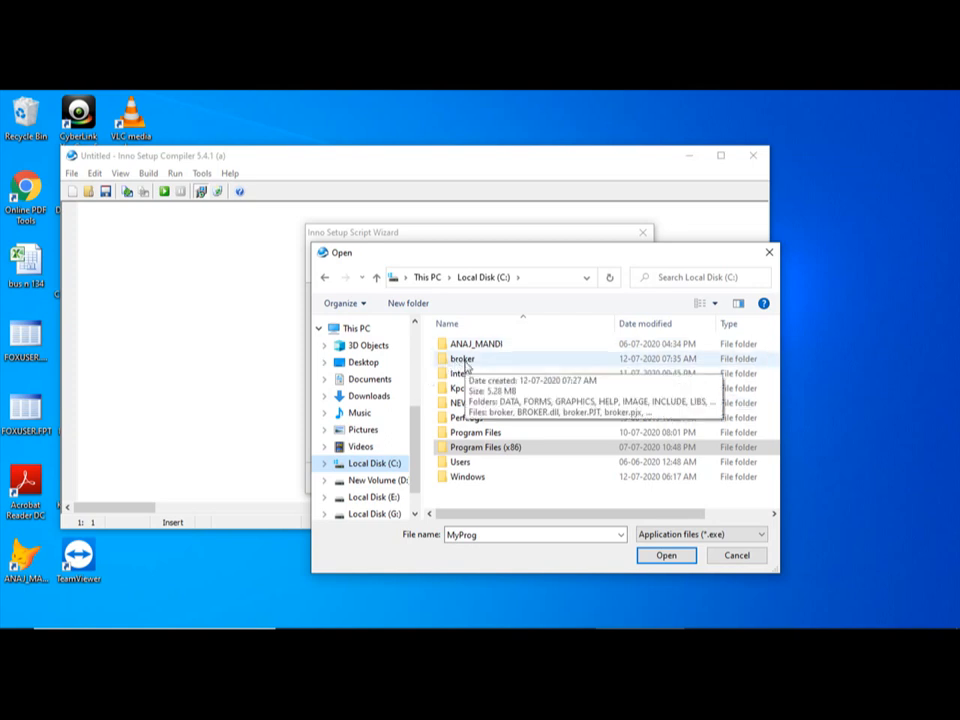
pyautogui.click(464, 362)
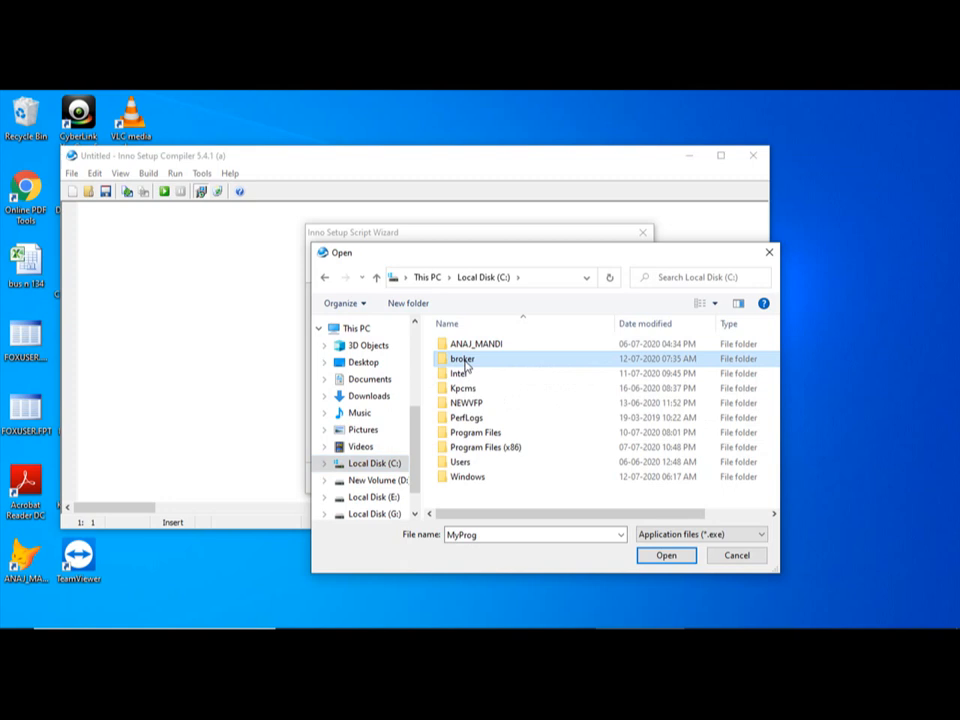
pyautogui.click(666, 556)
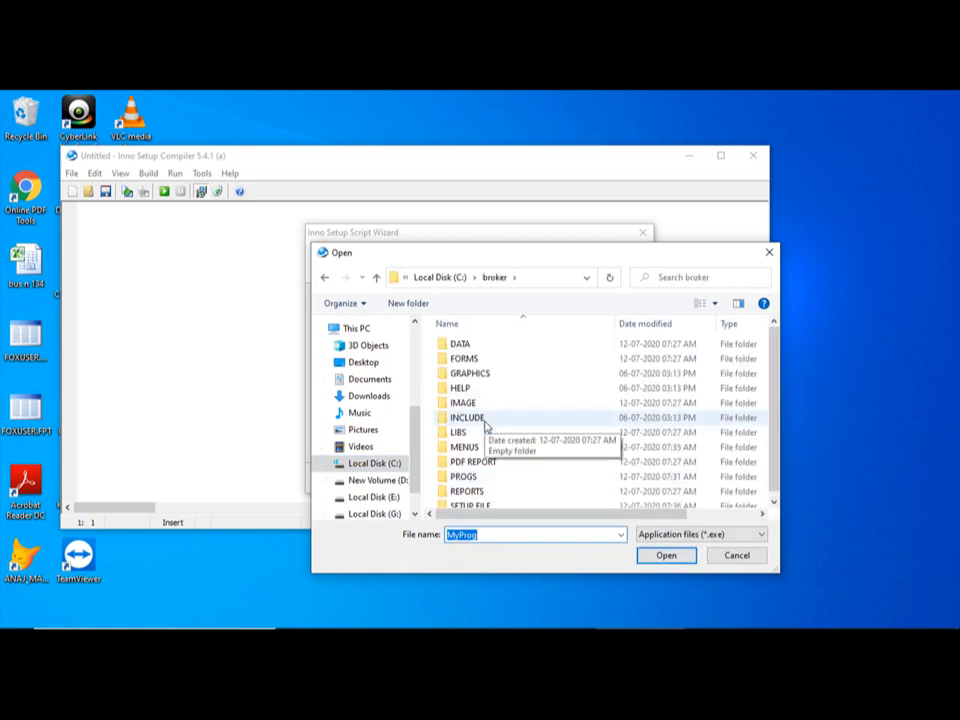
pyautogui.click(760, 536)
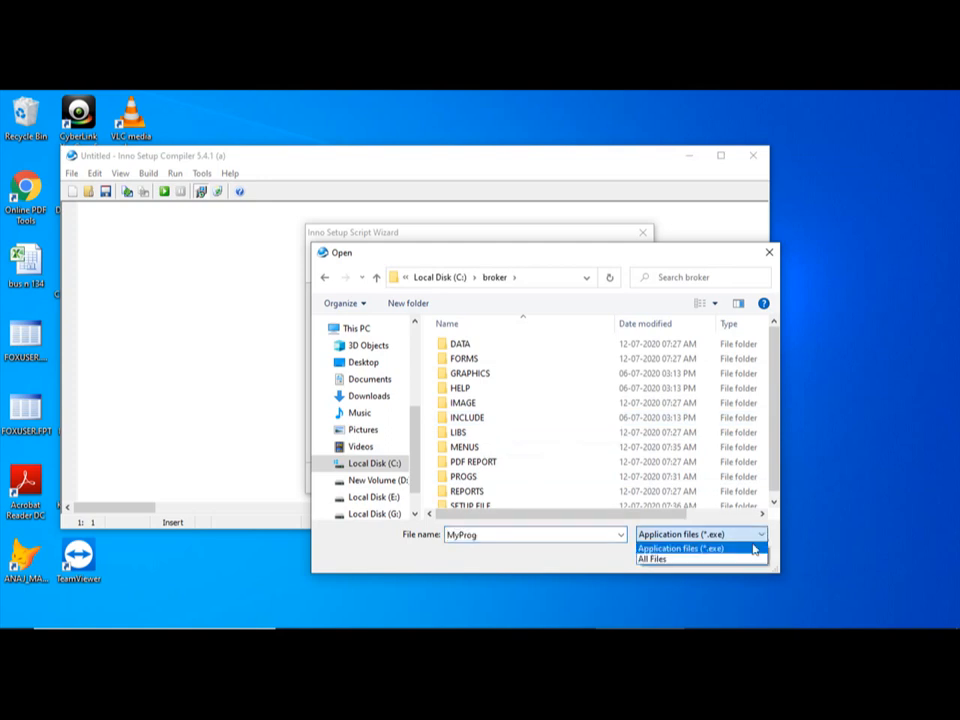
pyautogui.click(711, 567)
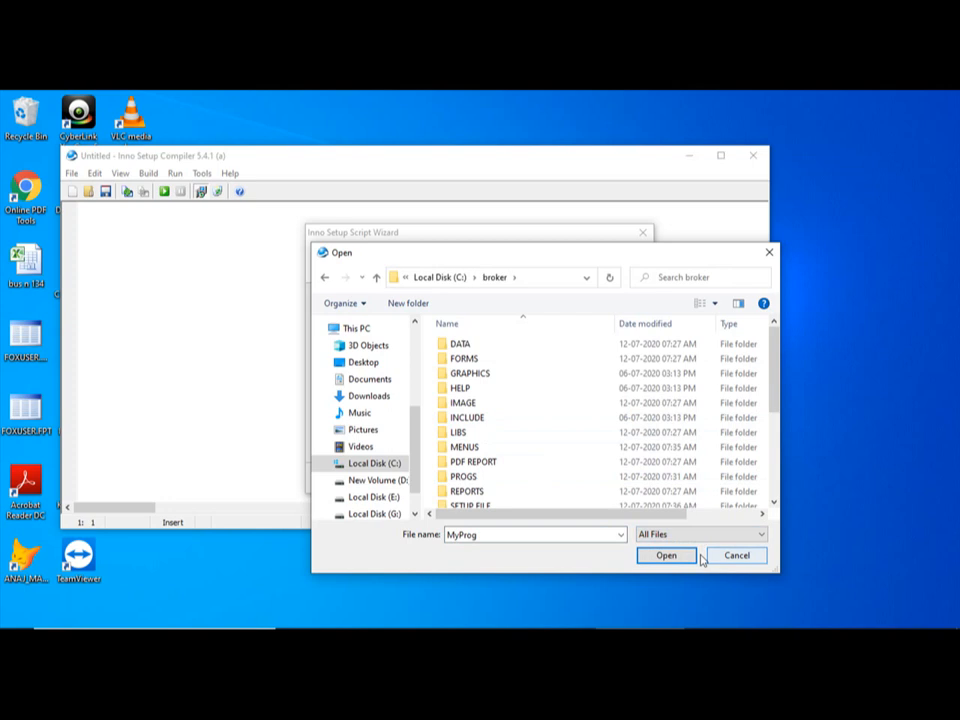
pyautogui.scroll(-3, 567, 489)
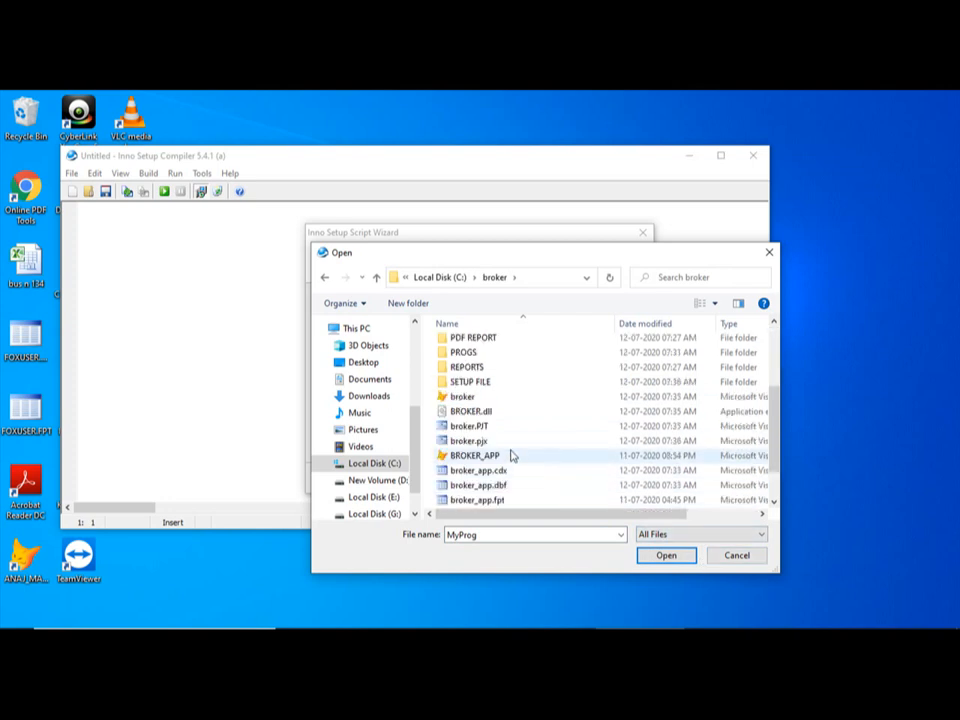
pyautogui.click(492, 403)
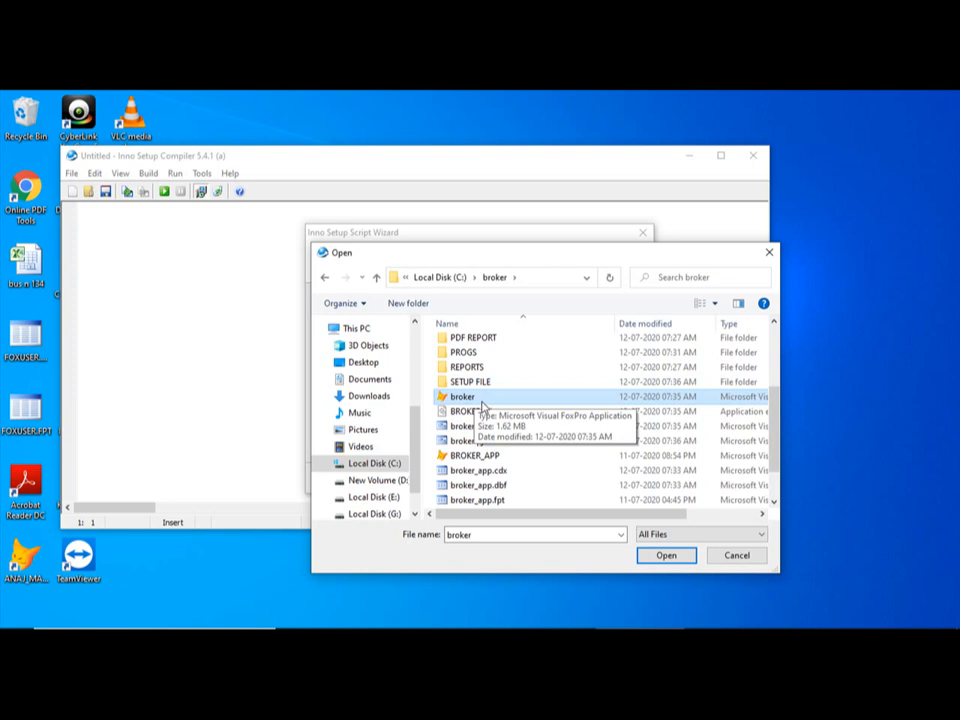
pyautogui.click(666, 556)
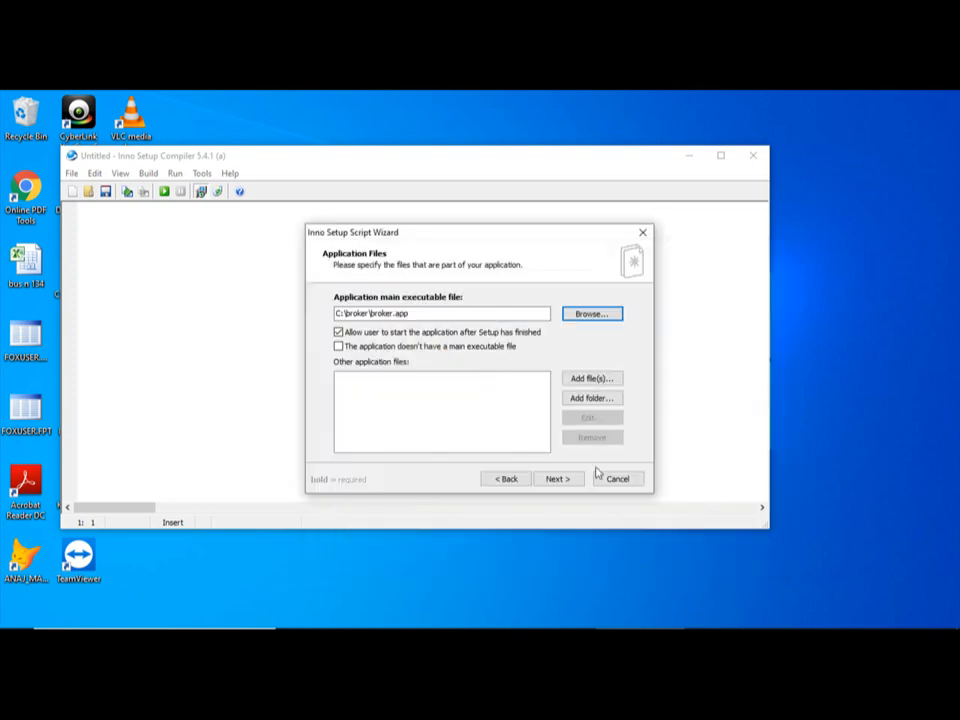
# Add the C:\broker folder with its subfolders to the other application files, and continue to the application icons page
pyautogui.click(592, 400)
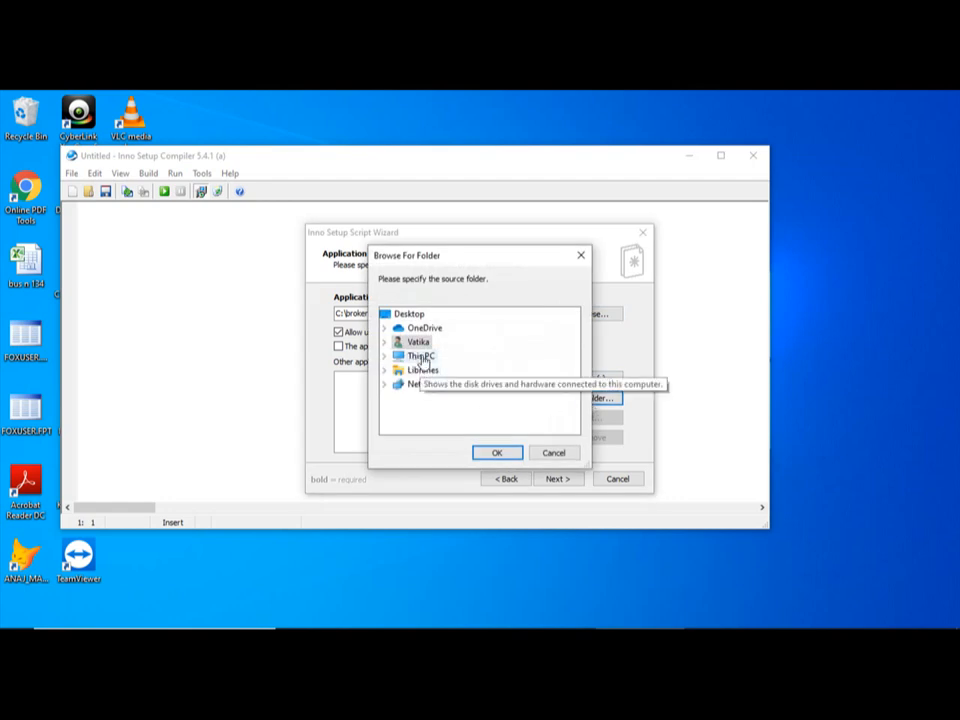
pyautogui.doubleClick(421, 357)
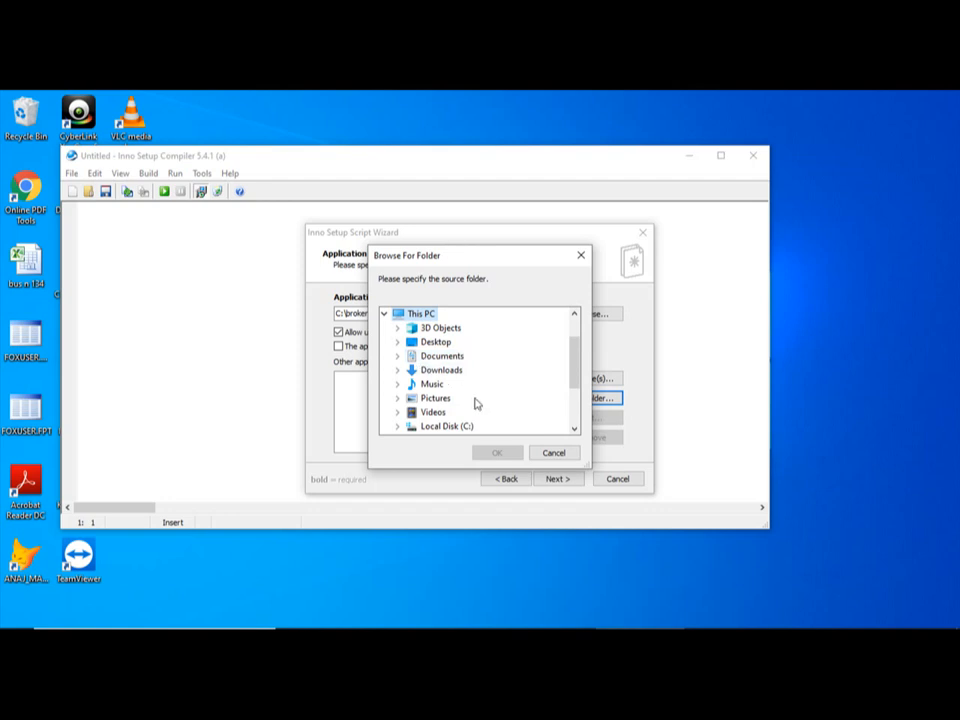
pyautogui.scroll(-1, 476, 403)
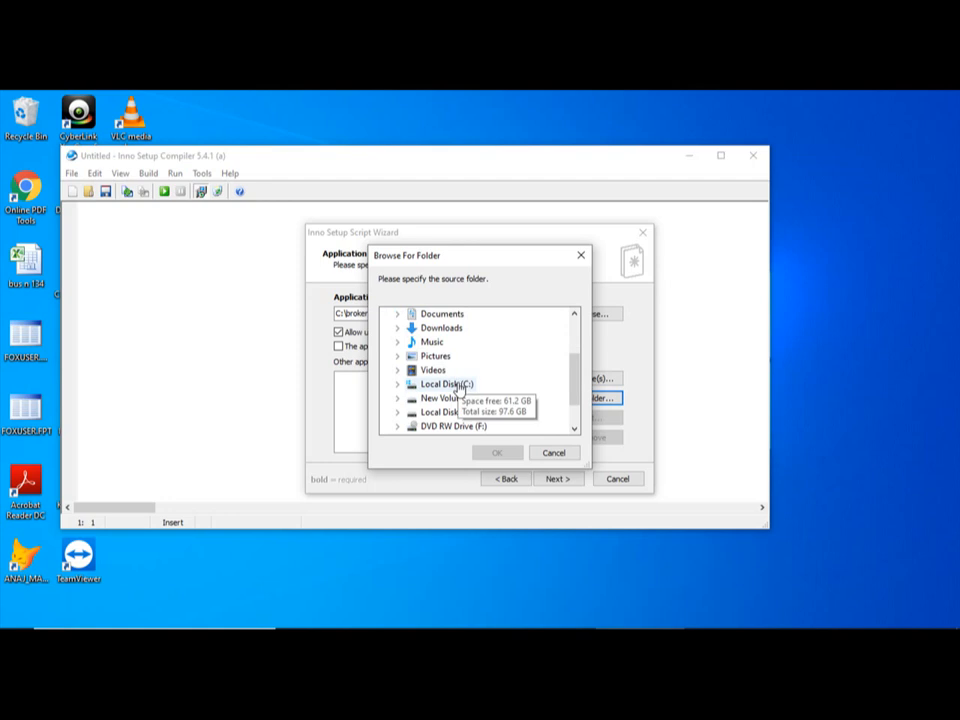
pyautogui.doubleClick(459, 386)
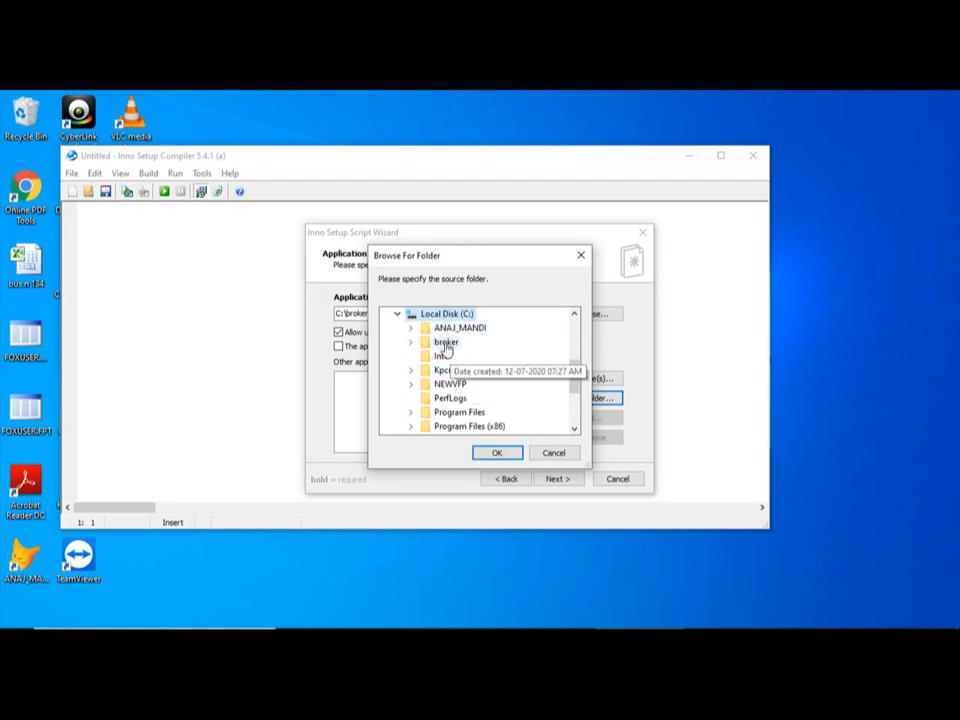
pyautogui.doubleClick(446, 343)
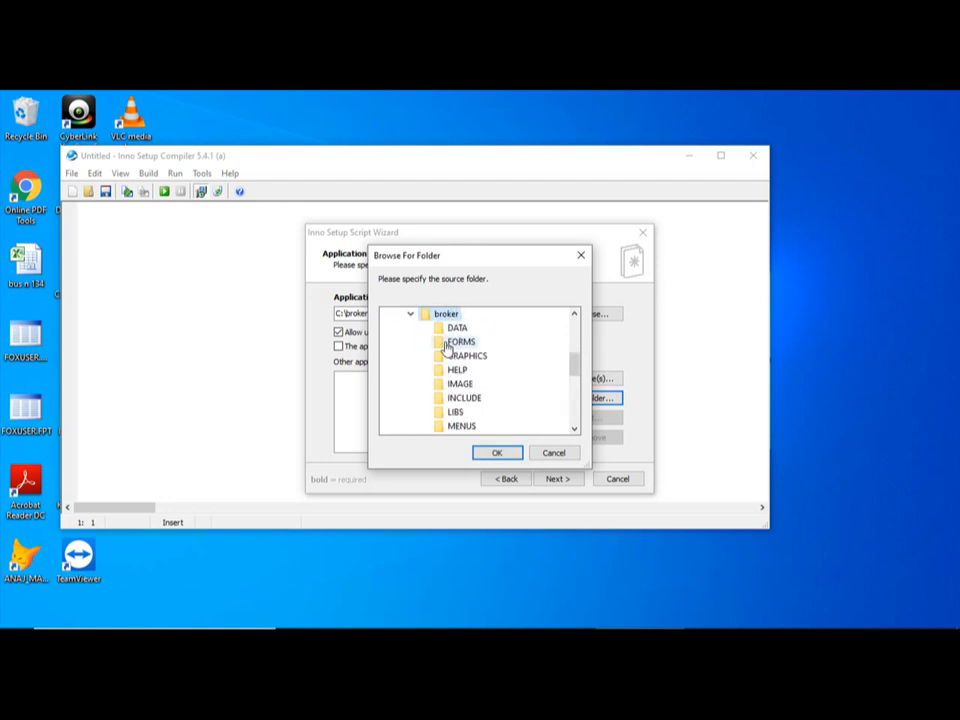
pyautogui.click(499, 455)
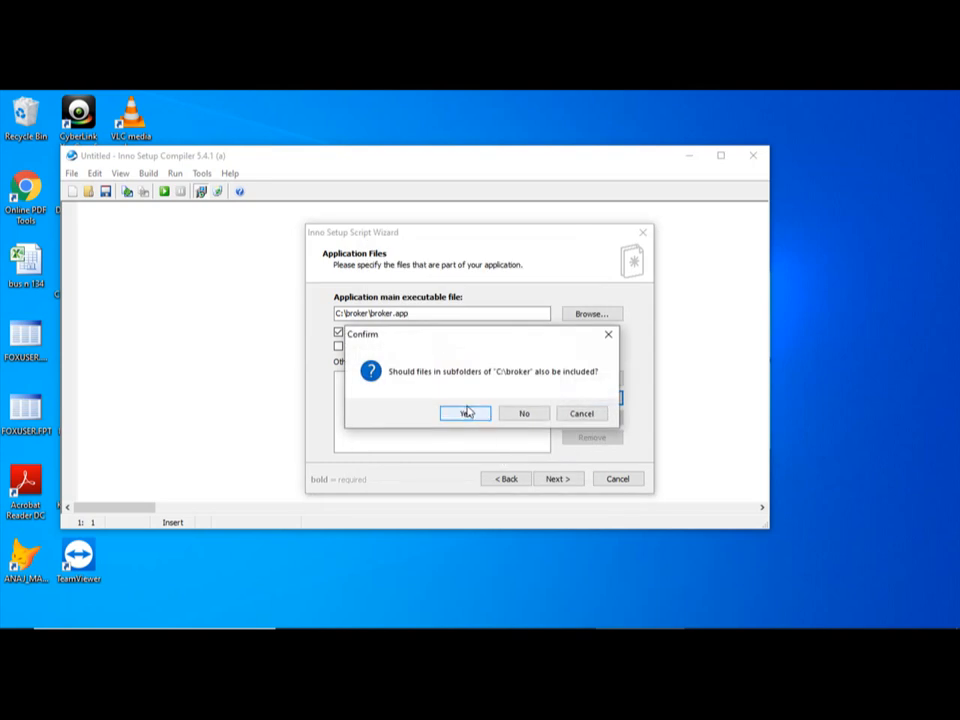
pyautogui.click(470, 414)
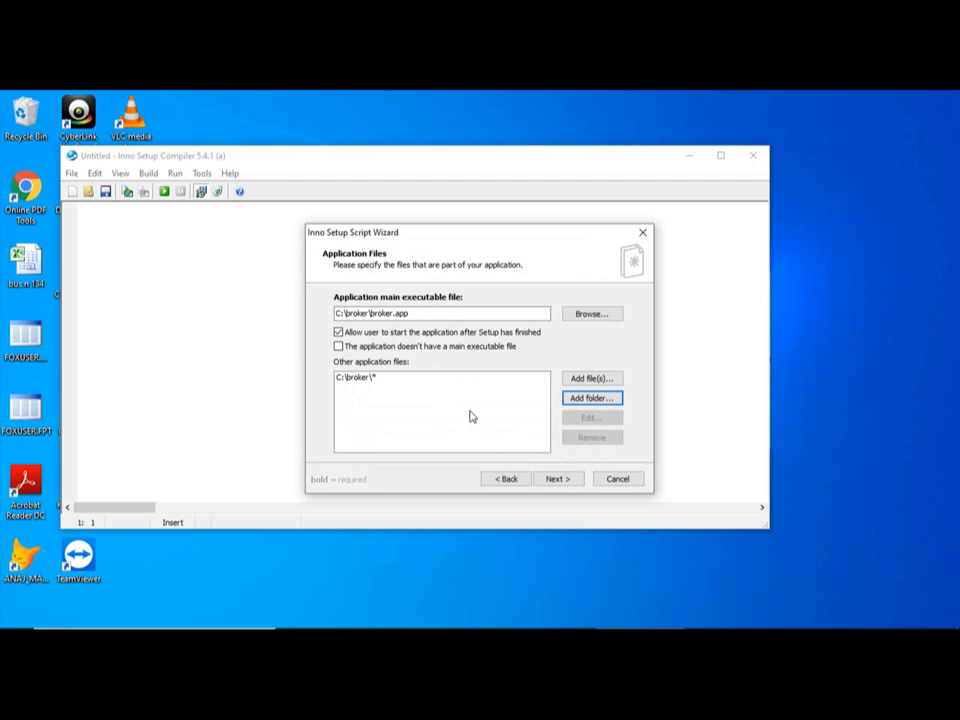
pyautogui.click(558, 480)
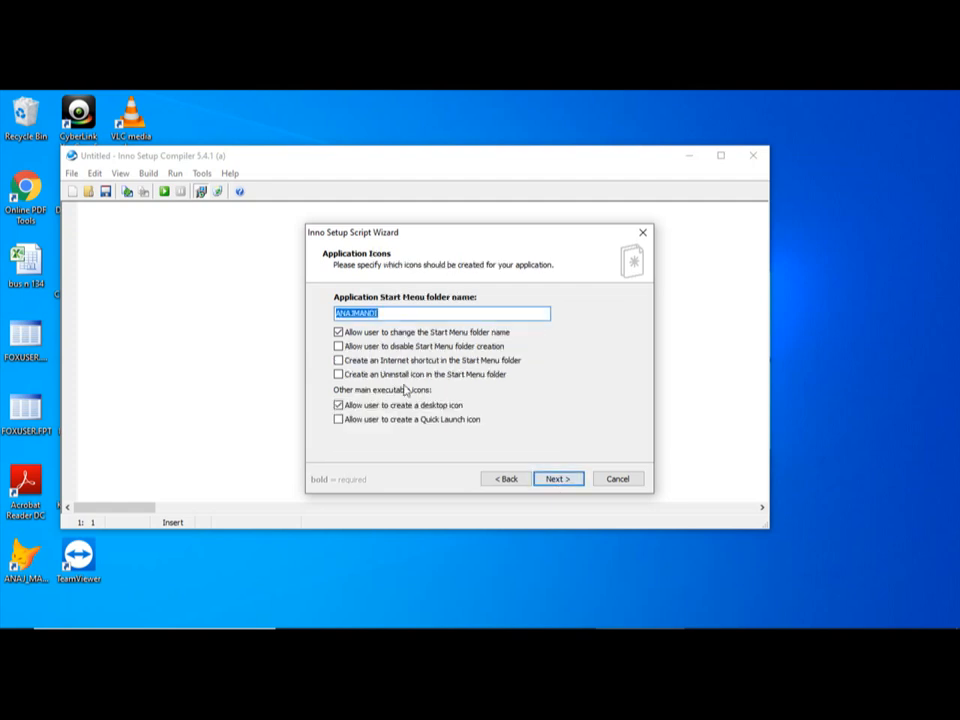
# Allow users to disable Start Menu folder creation, enable the Internet shortcut and Uninstall icon, and name the Start Menu folder BROKER
pyautogui.click(338, 347)
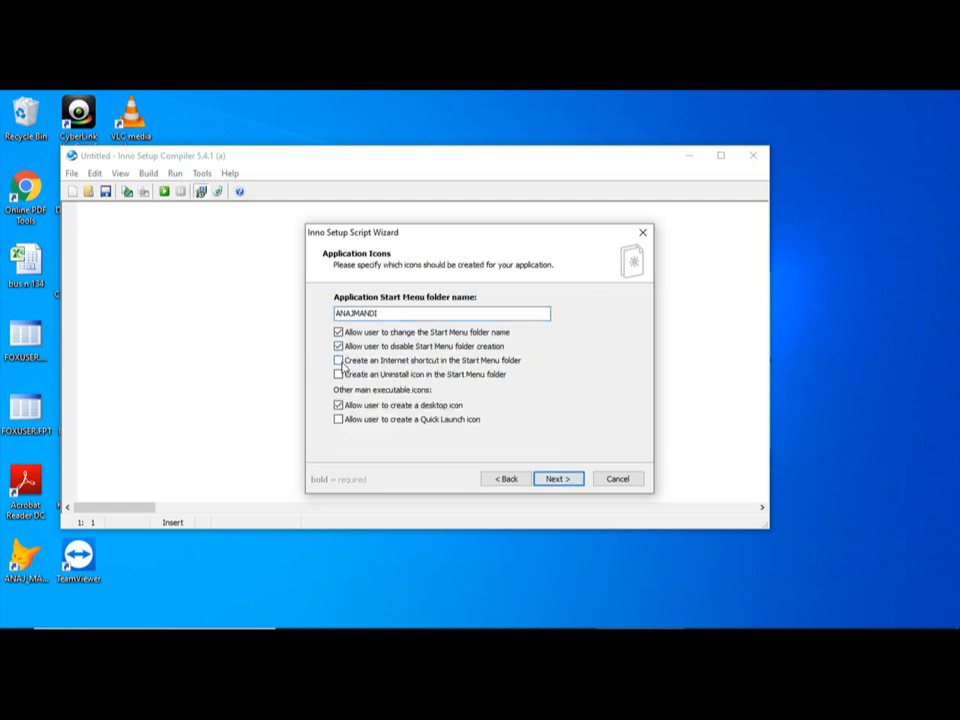
pyautogui.click(339, 361)
pyautogui.click(340, 375)
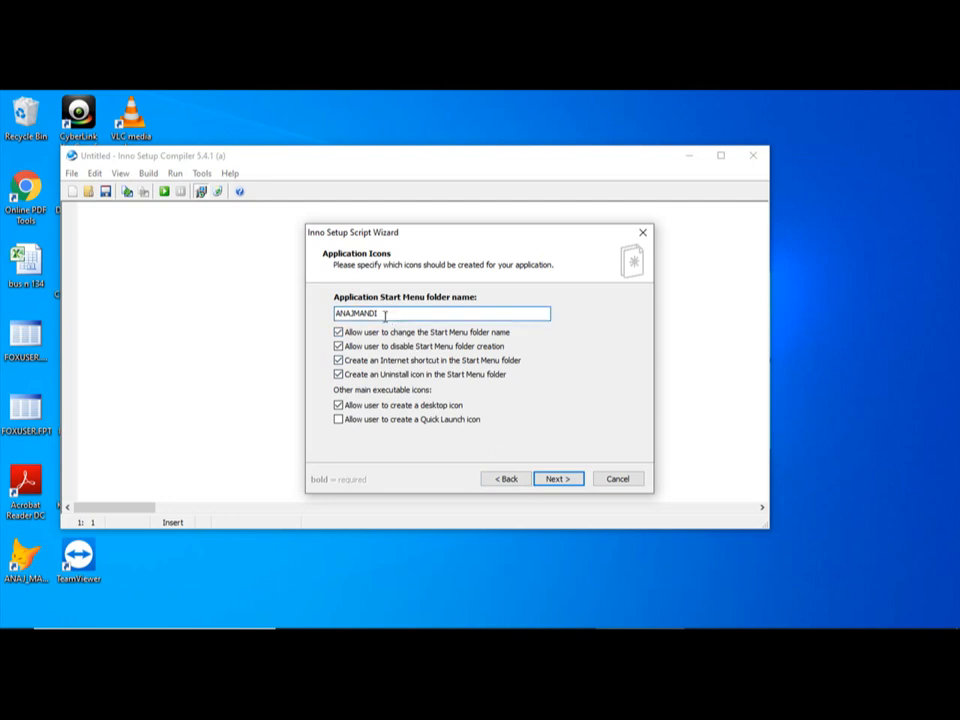
pyautogui.moveTo(385, 315); pyautogui.dragTo(332, 316)
pyautogui.write('BROKER')
# Set C:\broker\PROGS\software.txt as the information file shown after installation, keep English as the setup language, and continue to the compiler settings
pyautogui.click(558, 482)
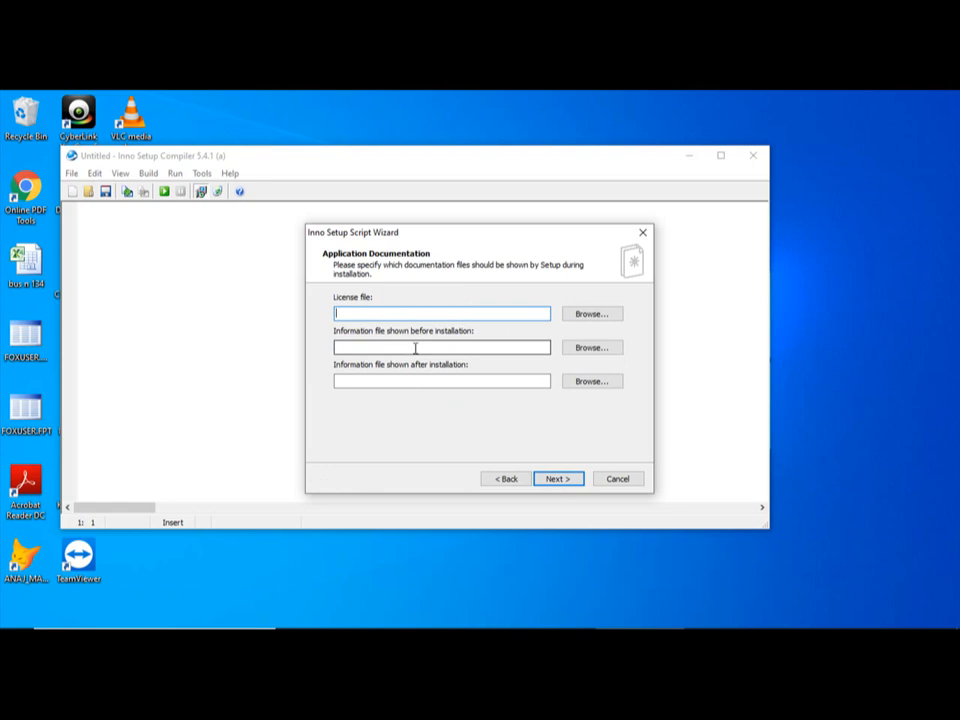
pyautogui.click(580, 383)
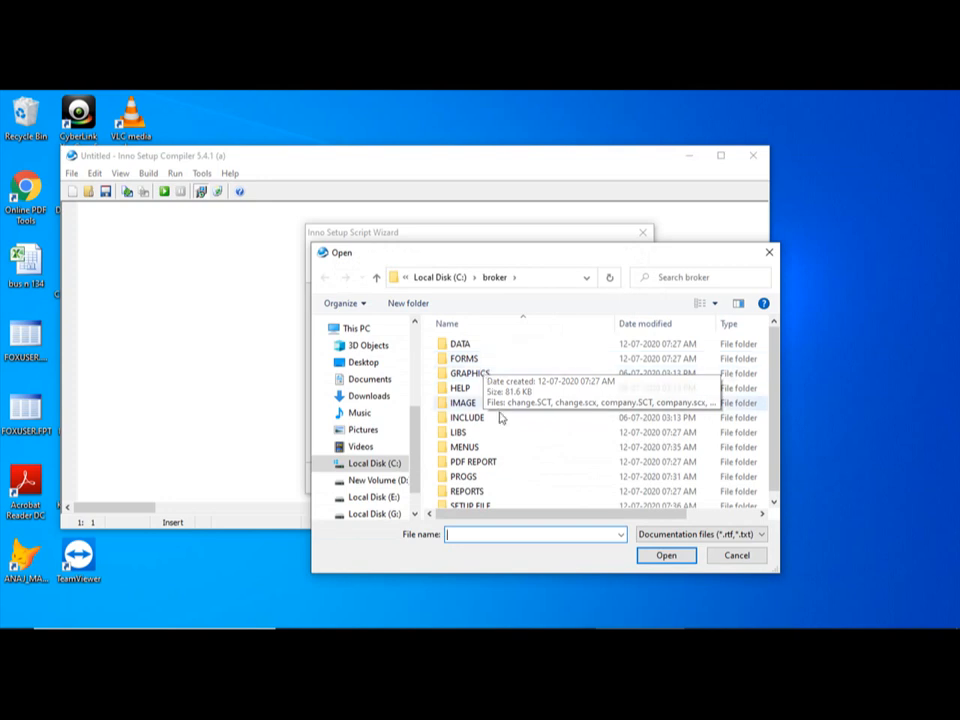
pyautogui.doubleClick(481, 483)
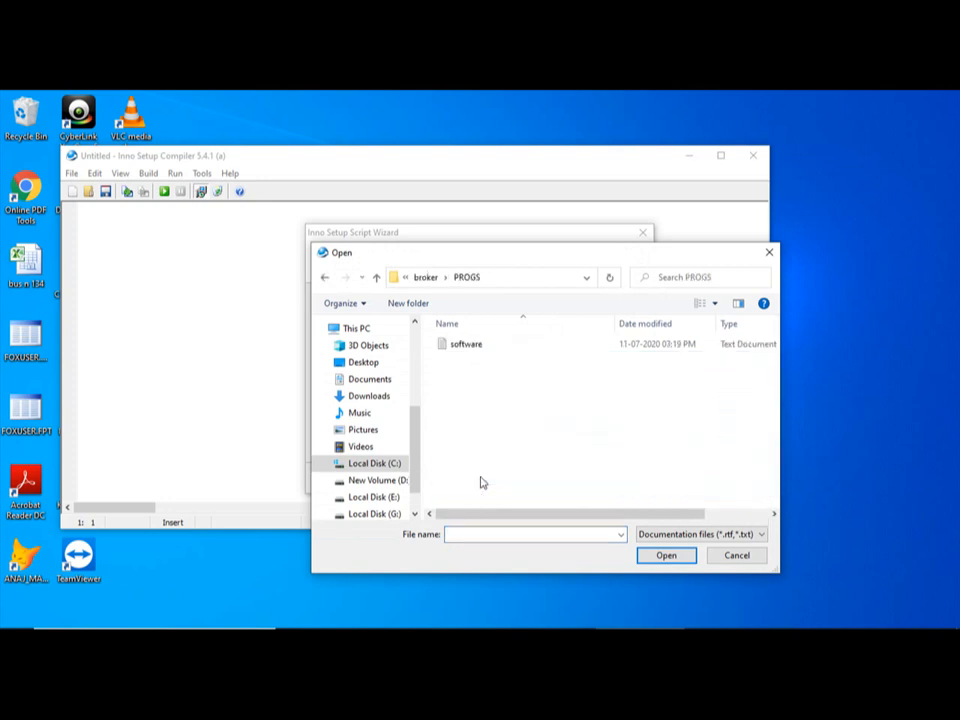
pyautogui.click(463, 346)
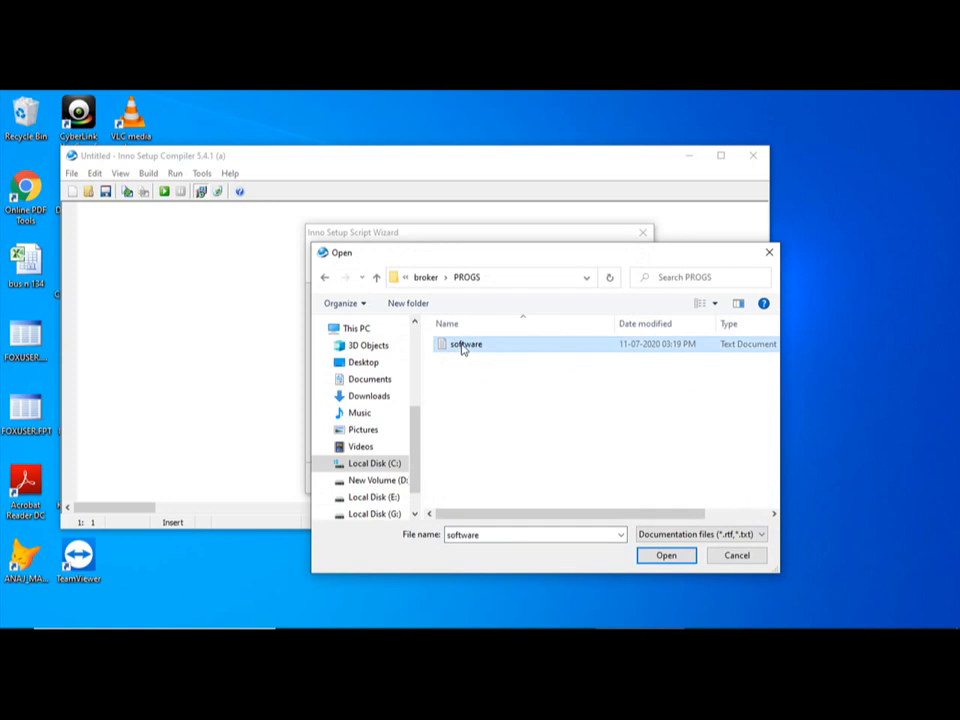
pyautogui.click(666, 556)
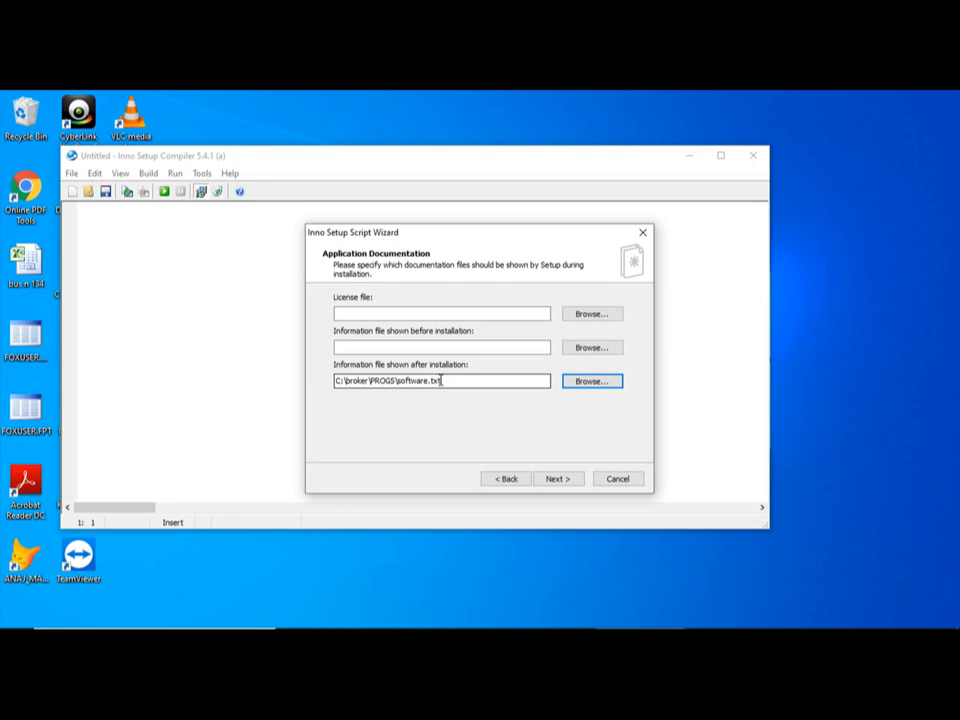
pyautogui.click(558, 480)
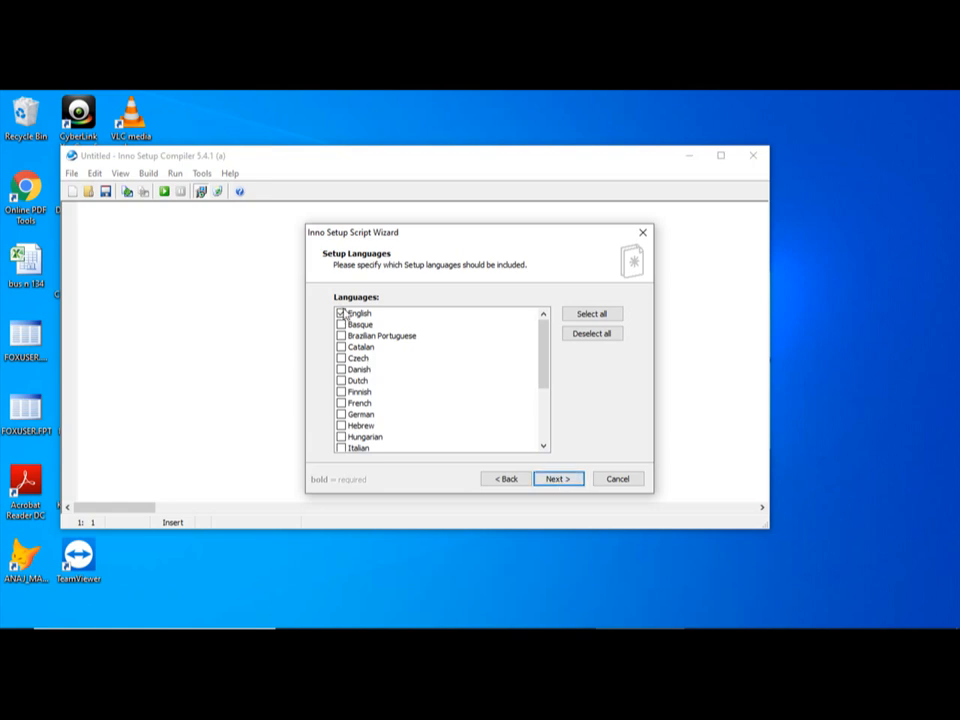
pyautogui.click(550, 482)
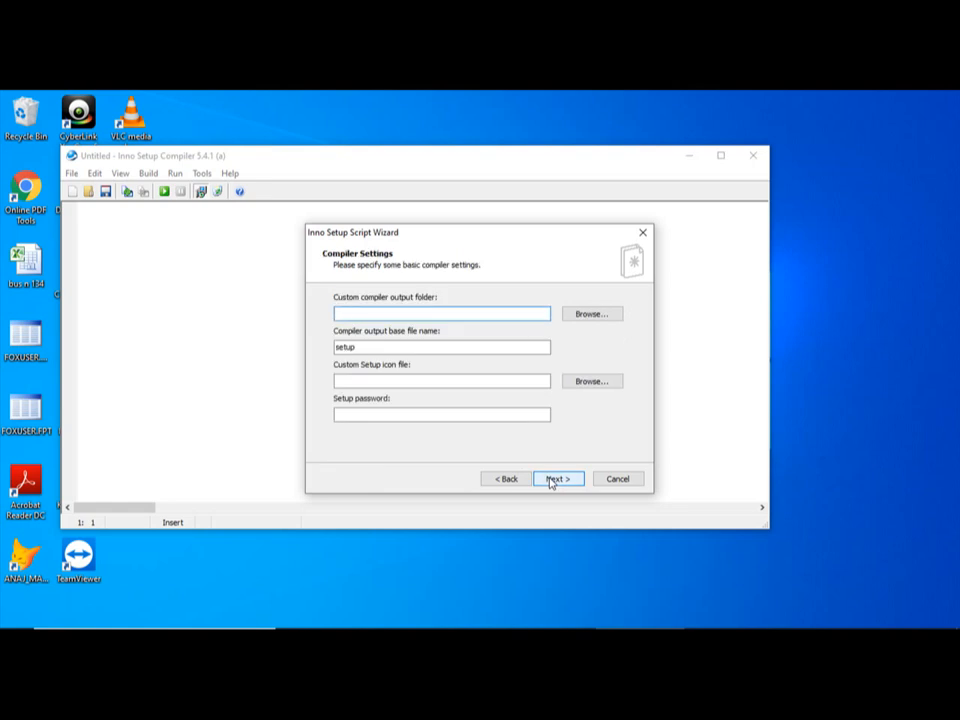
# Set the custom compiler output folder to C:\broker\SETUP FILE
pyautogui.click(423, 316)
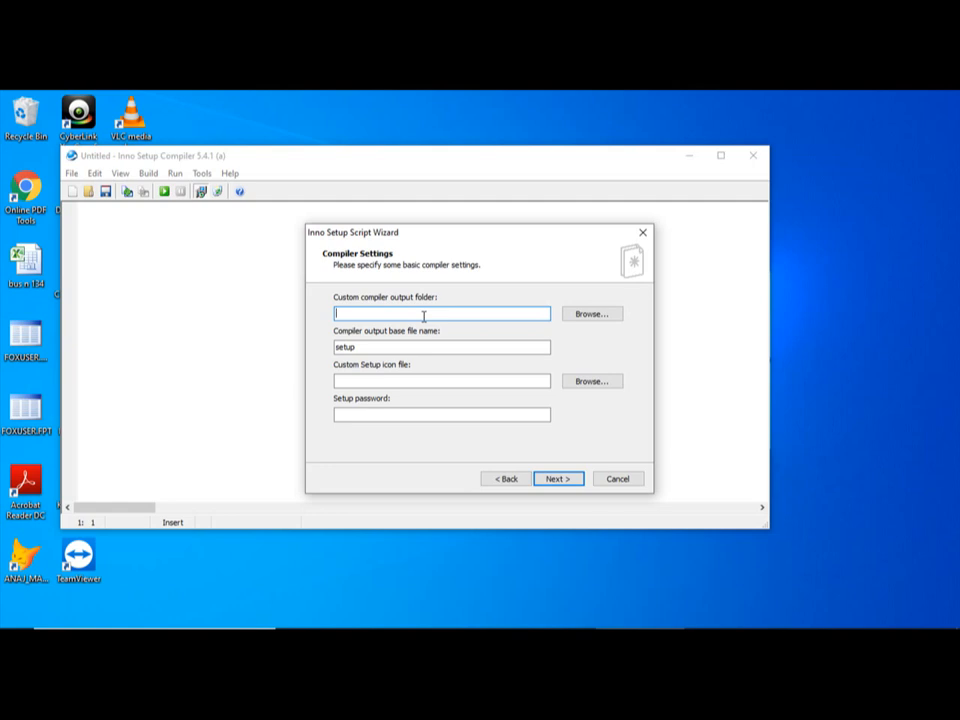
pyautogui.click(595, 314)
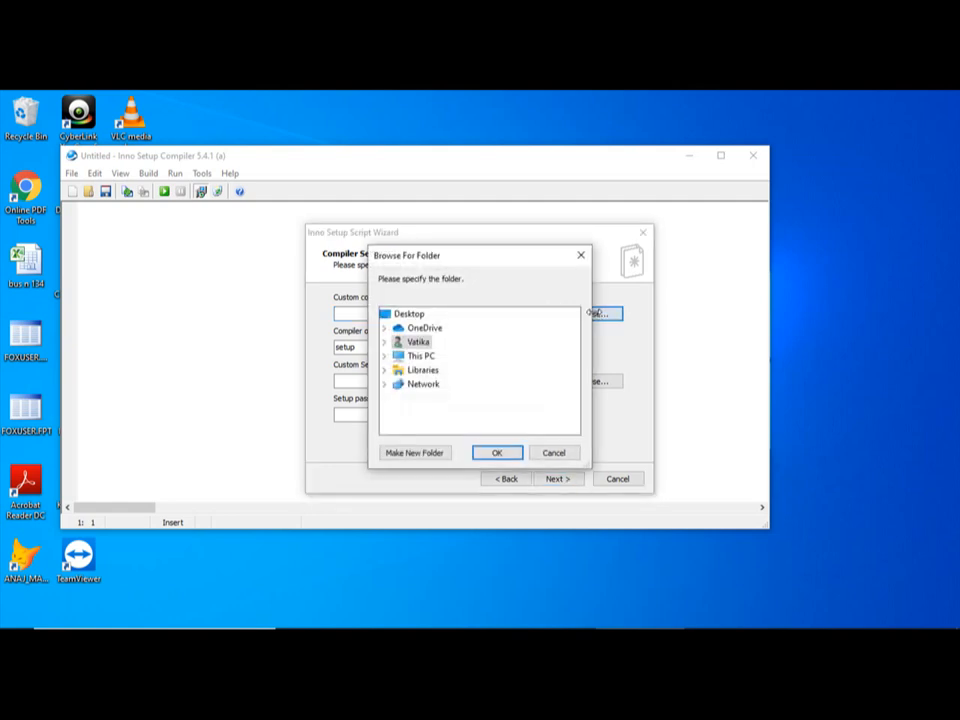
pyautogui.click(419, 356)
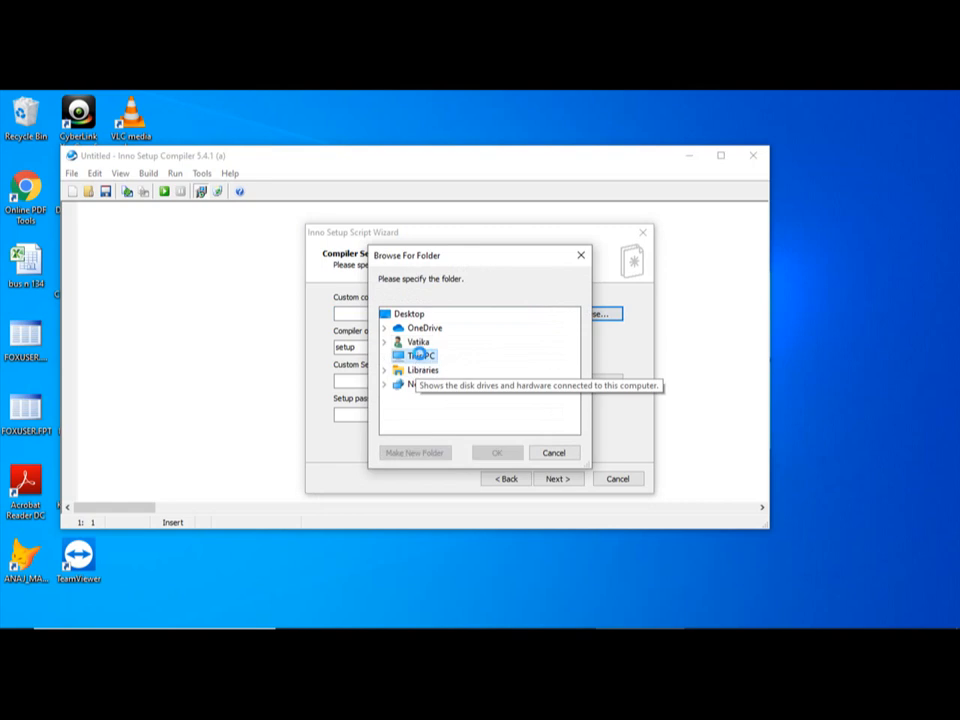
pyautogui.doubleClick(419, 356)
pyautogui.doubleClick(460, 428)
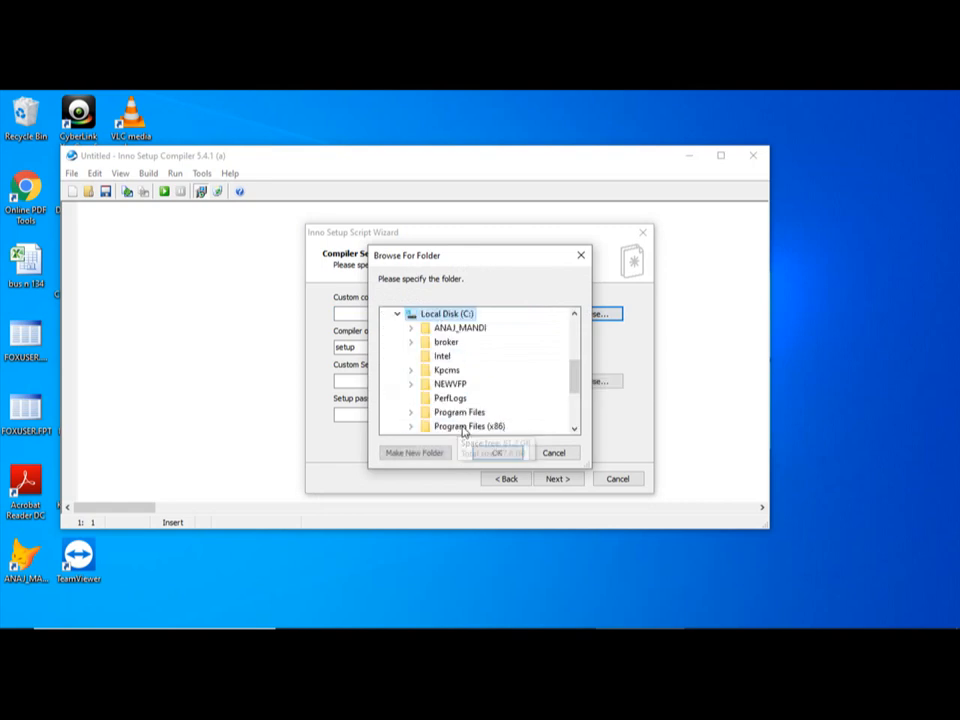
pyautogui.doubleClick(446, 343)
pyautogui.scroll(-2, 449, 347)
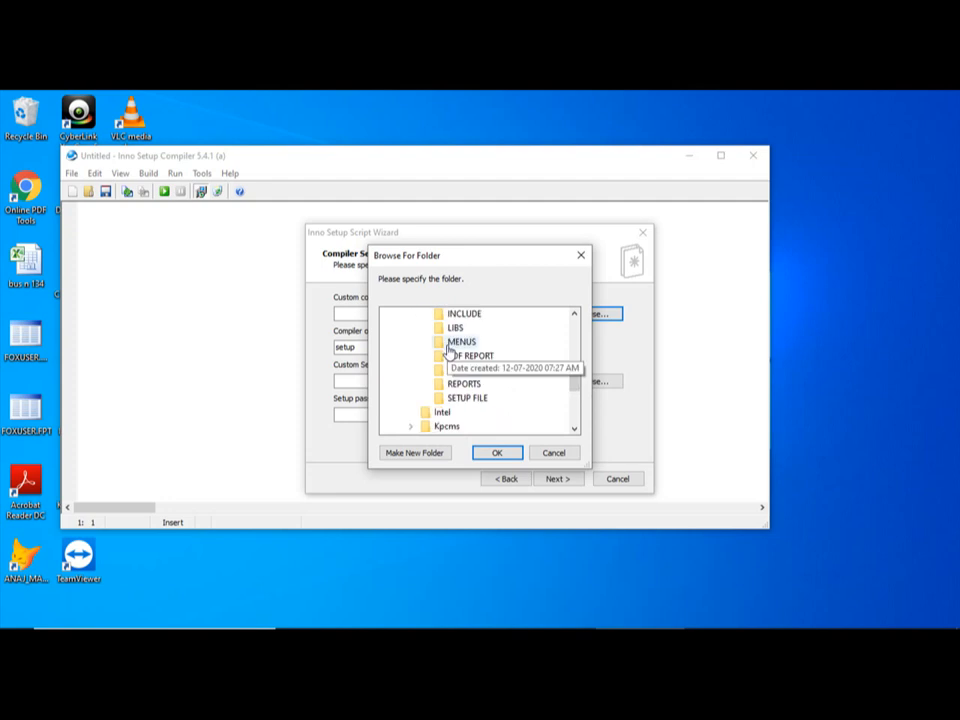
pyautogui.click(476, 399)
pyautogui.click(500, 453)
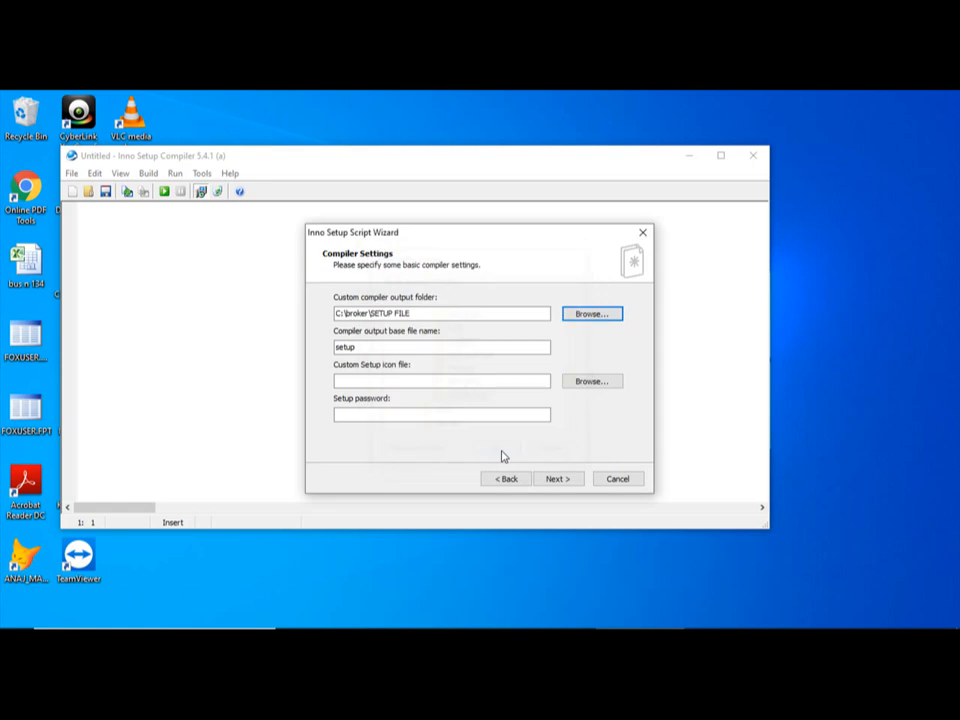
# Change the compiler output base file name to setup_ANAJMANDI
pyautogui.click(441, 350)
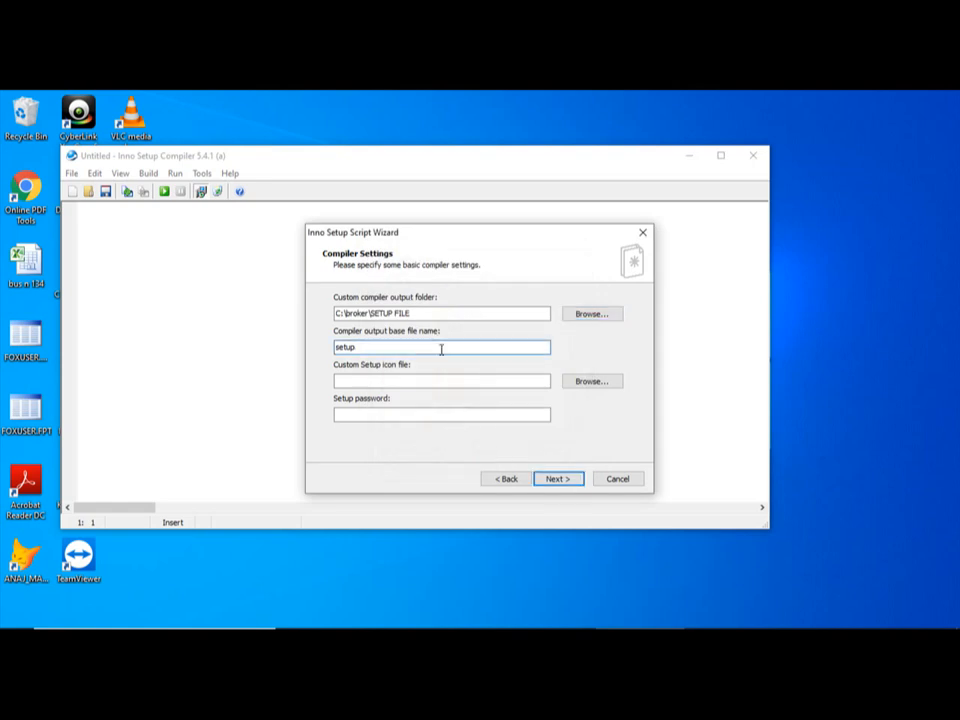
pyautogui.write('_ANAJMANDI')
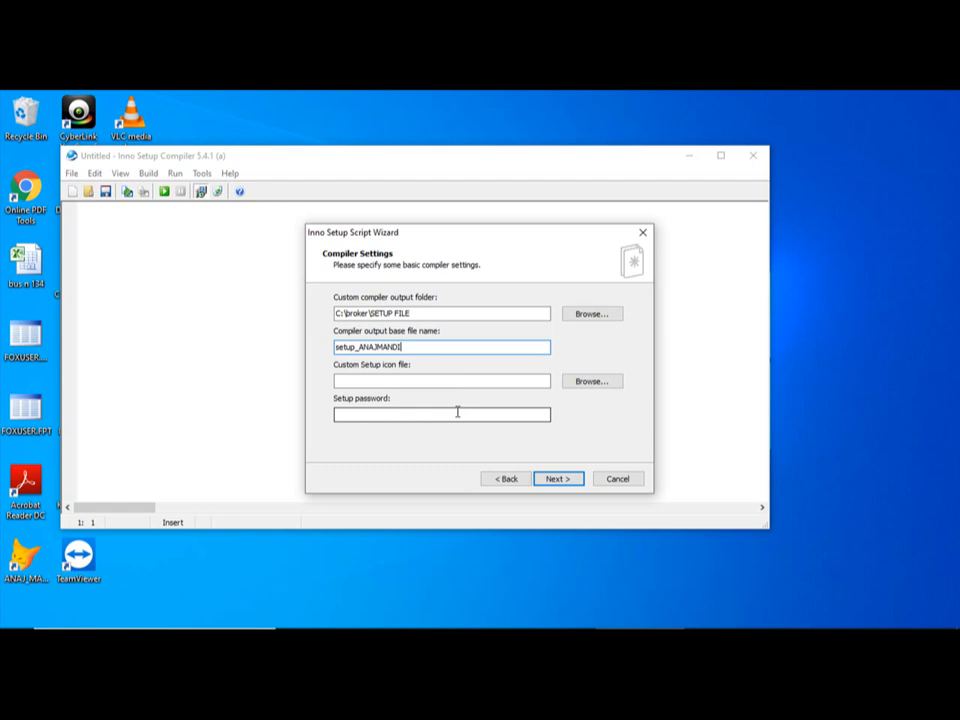
# Keep the #define compiler directives enabled and finish the wizard to generate the script
pyautogui.click(557, 479)
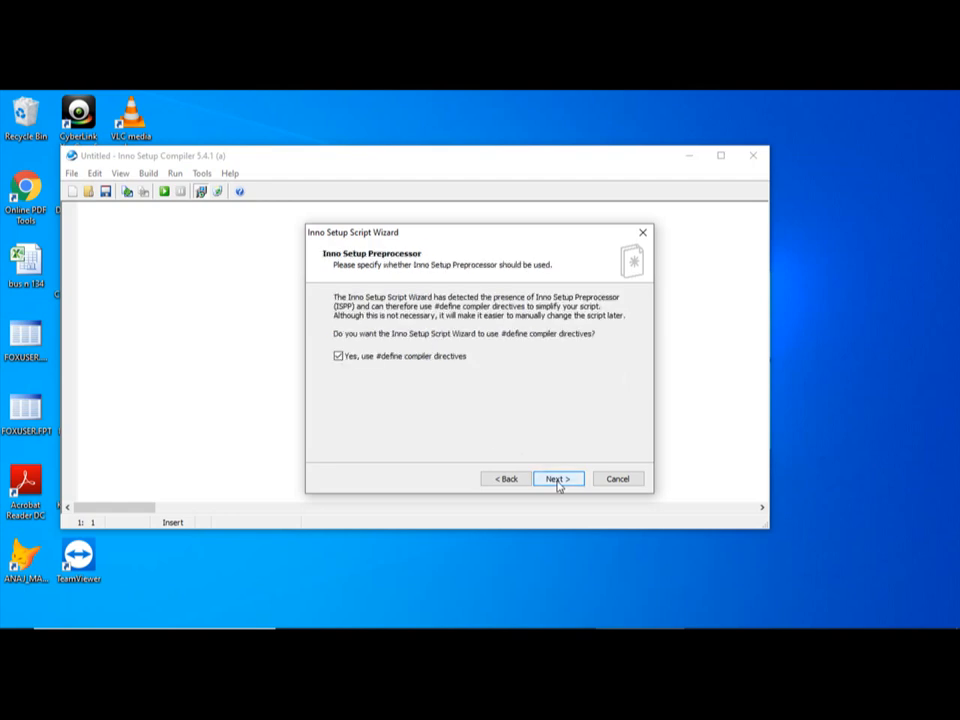
pyautogui.click(557, 479)
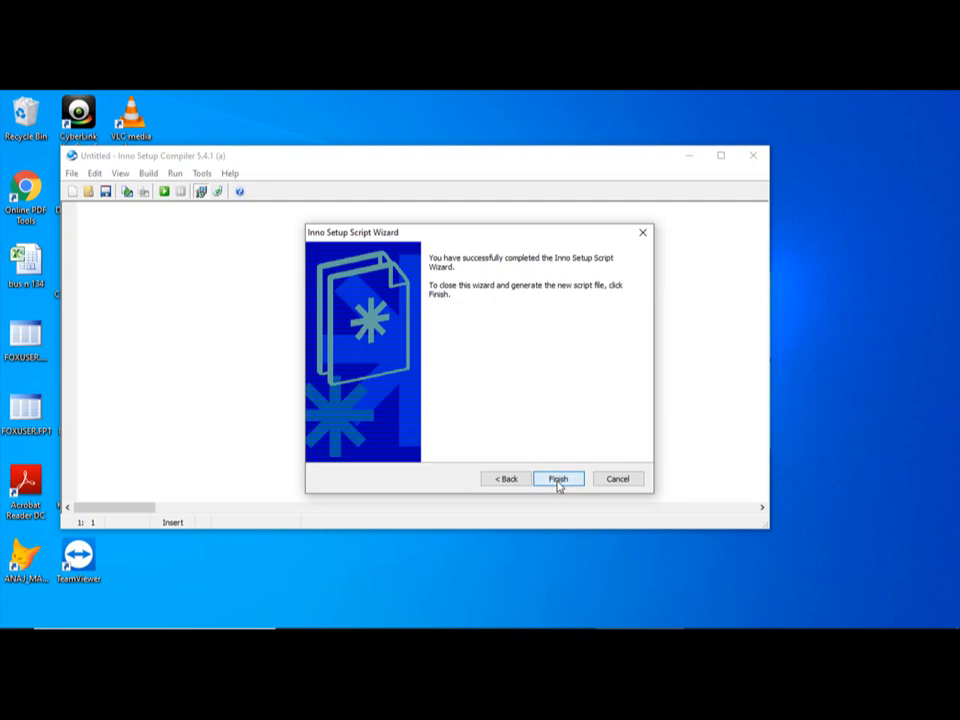
pyautogui.click(558, 480)
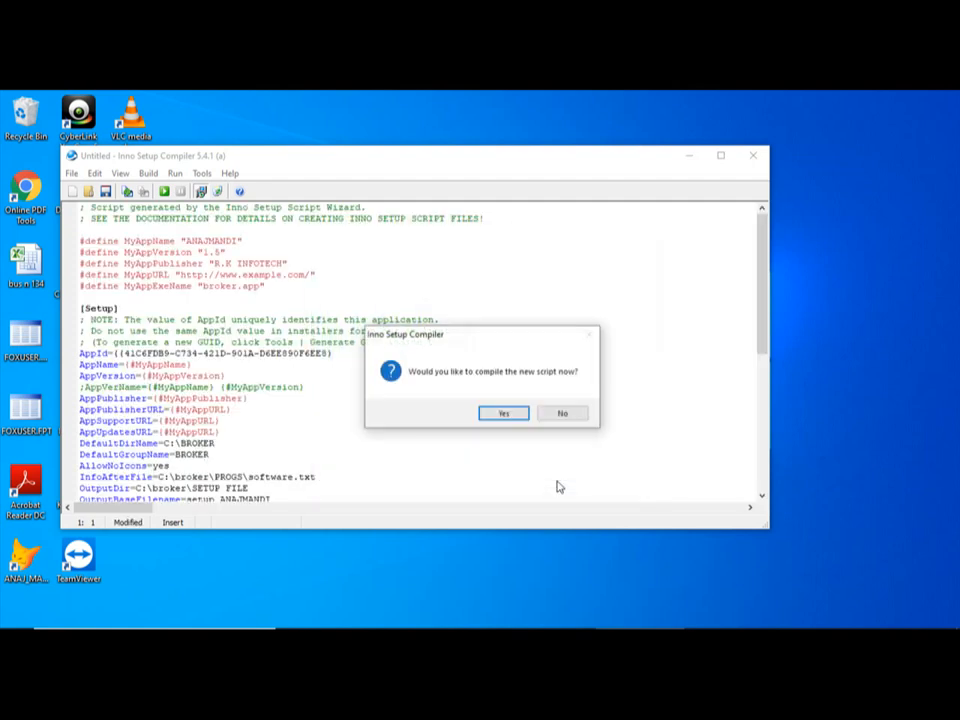
# Compile the new script, saving it first as ANAJ in C:\broker\SETUP FILE, and close the compiler once compilation finishes
pyautogui.click(505, 414)
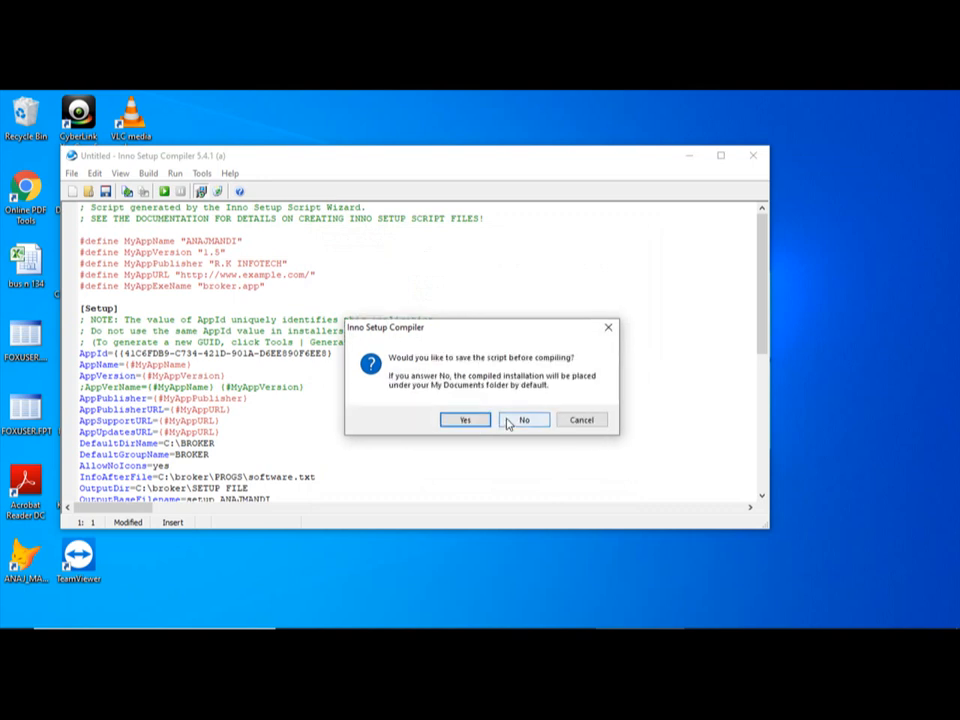
pyautogui.click(465, 420)
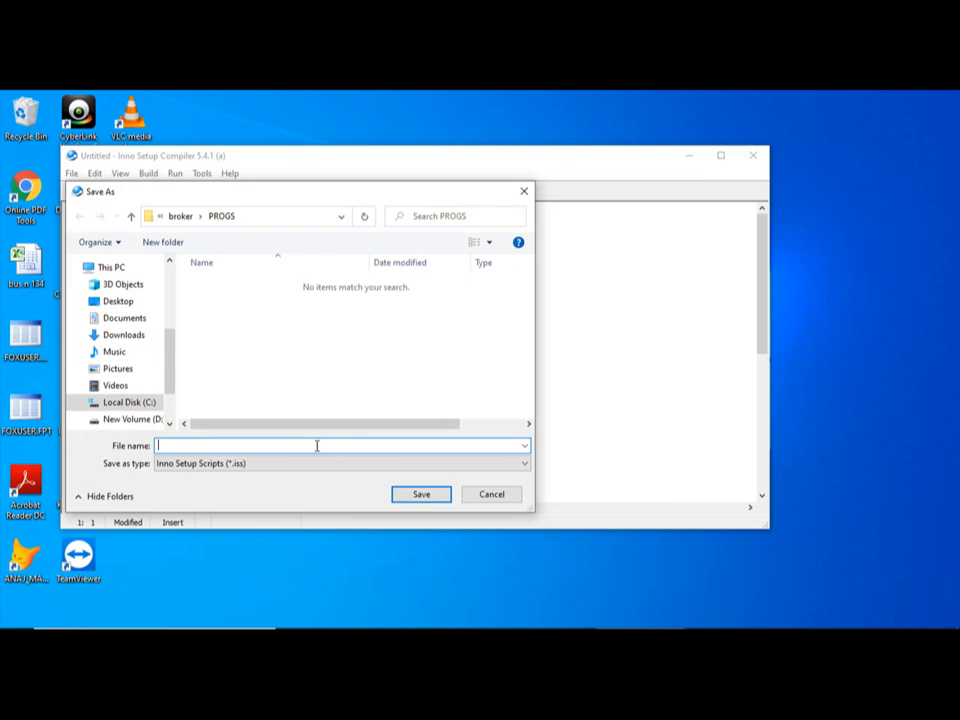
pyautogui.write('ANAJ')
pyautogui.click(124, 403)
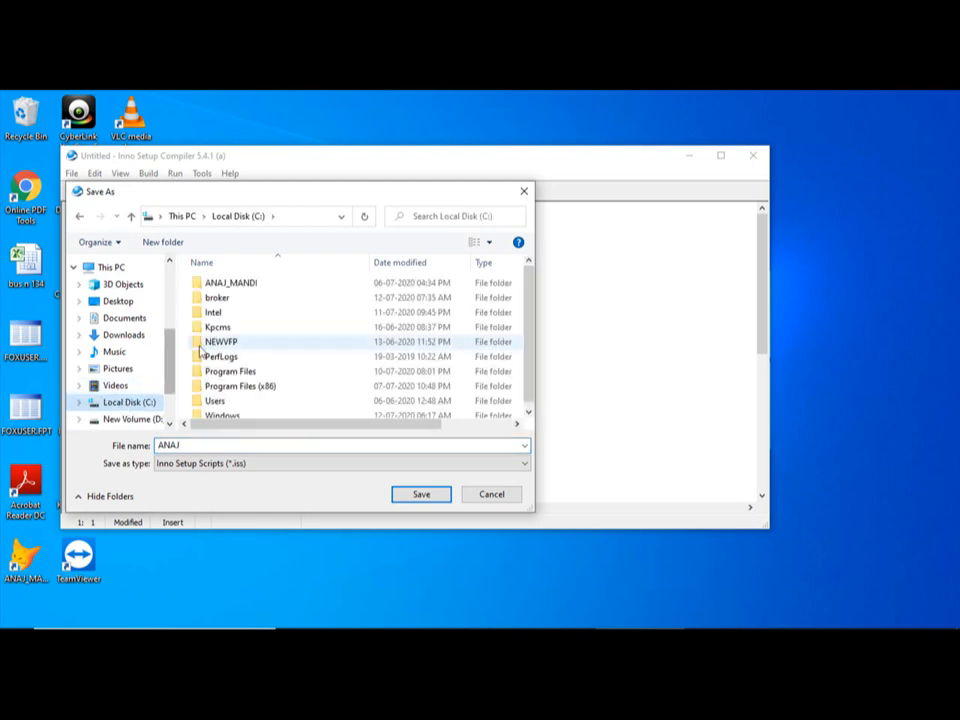
pyautogui.doubleClick(215, 298)
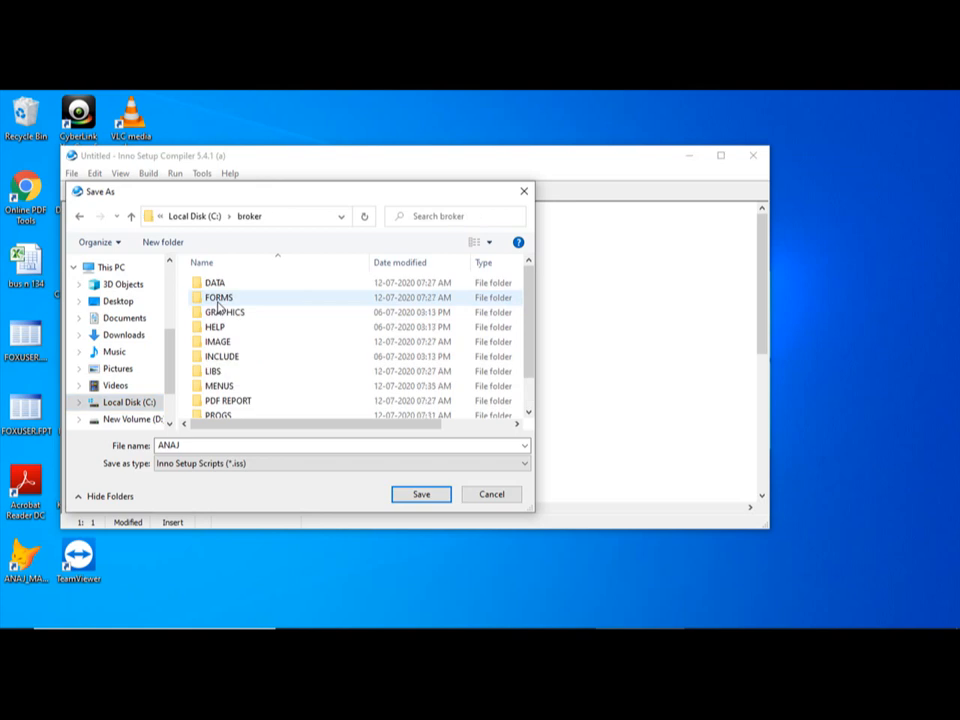
pyautogui.scroll(-1, 218, 305)
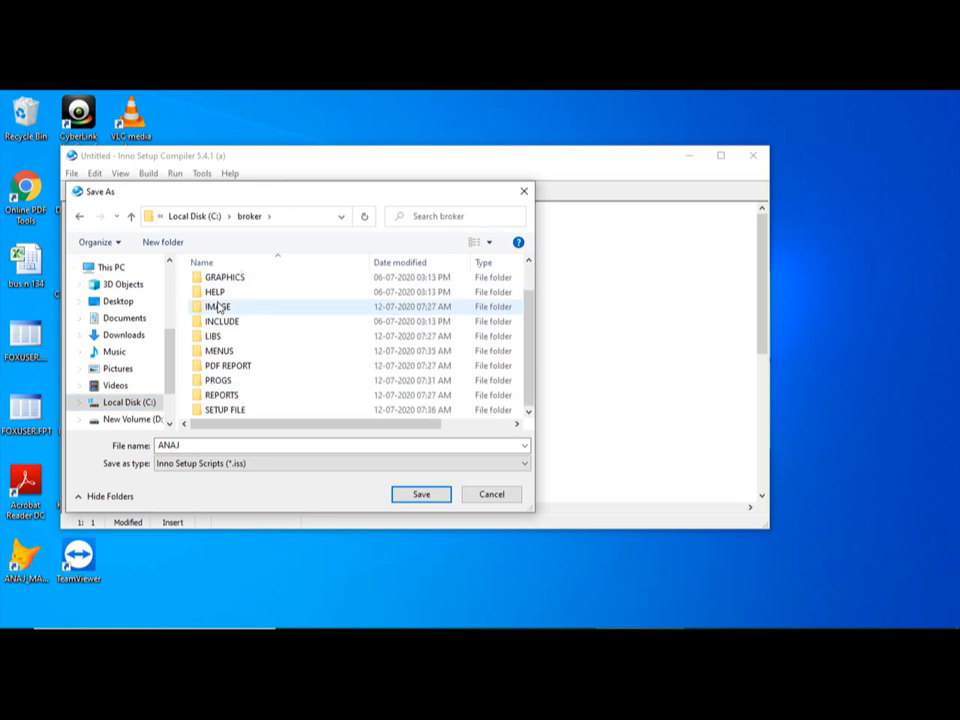
pyautogui.doubleClick(239, 411)
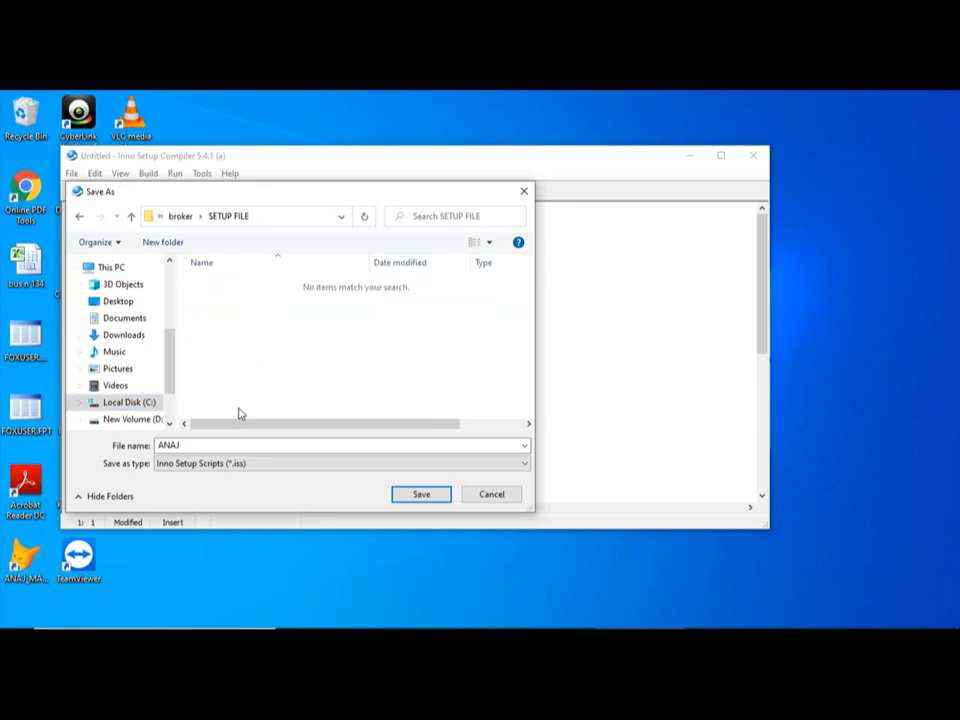
pyautogui.click(419, 494)
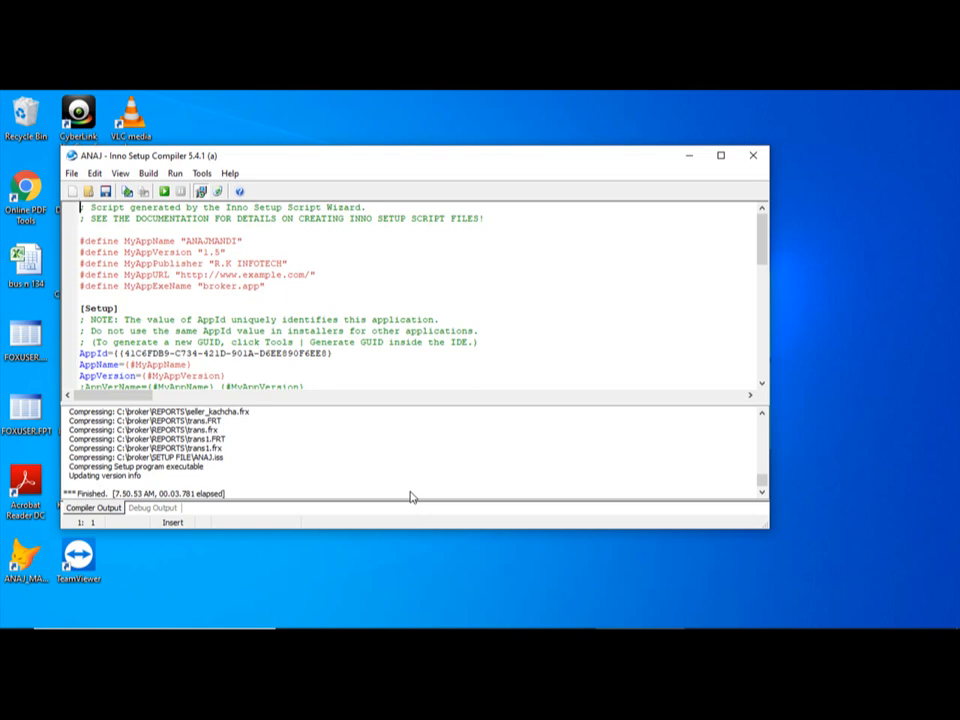
pyautogui.click(753, 155)
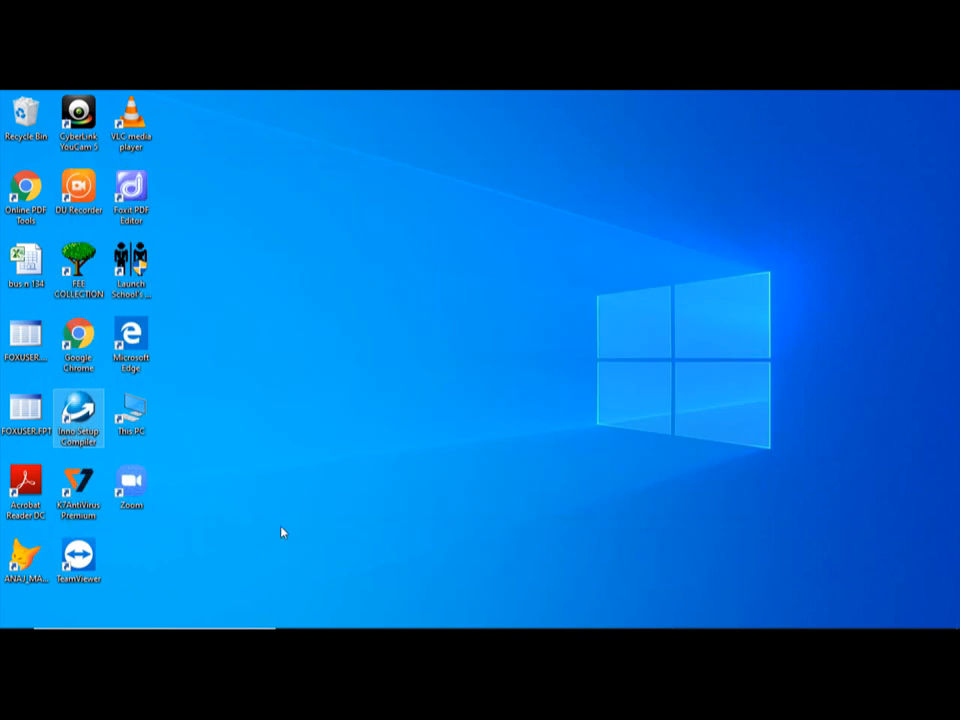
# Check the C:\broker\SETUP FILE folder in File Explorer for the compiled installer, and close the window
pyautogui.doubleClick(138, 430)
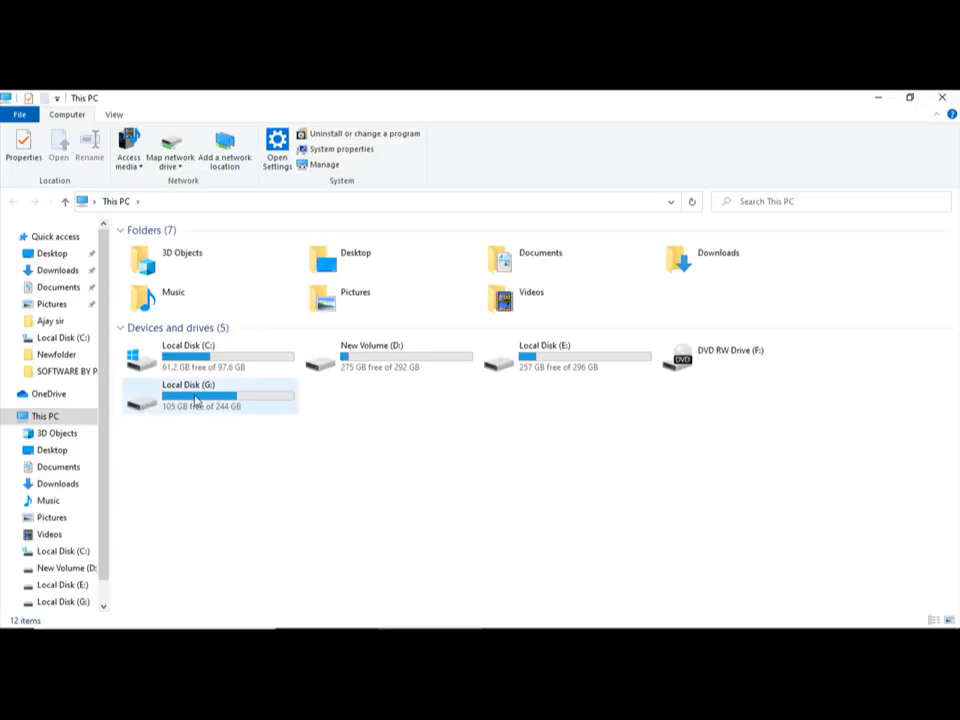
pyautogui.doubleClick(234, 362)
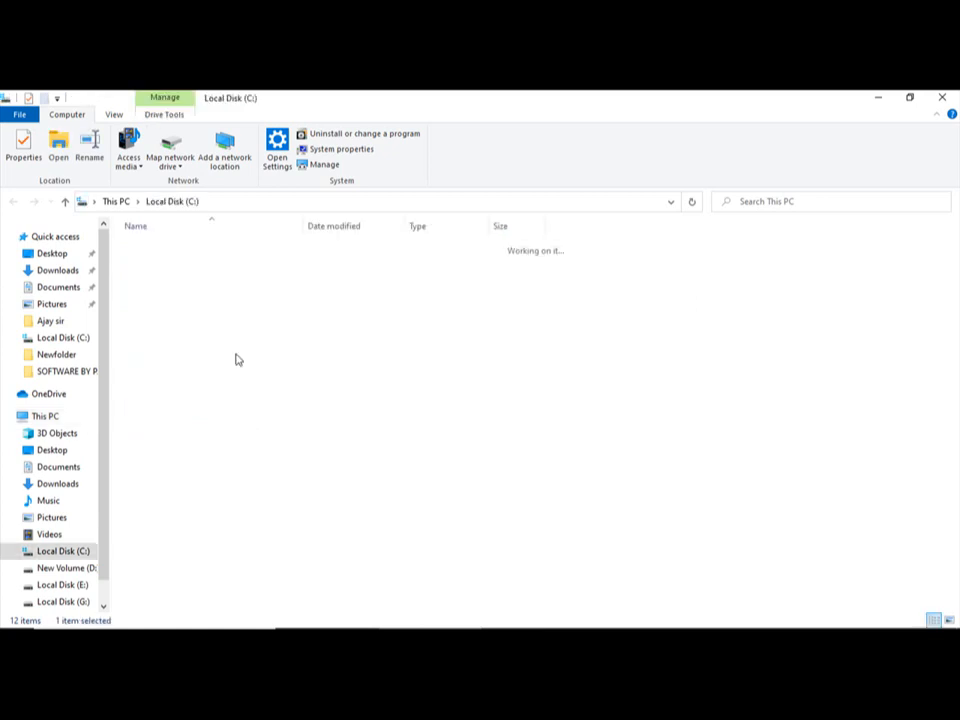
pyautogui.doubleClick(157, 264)
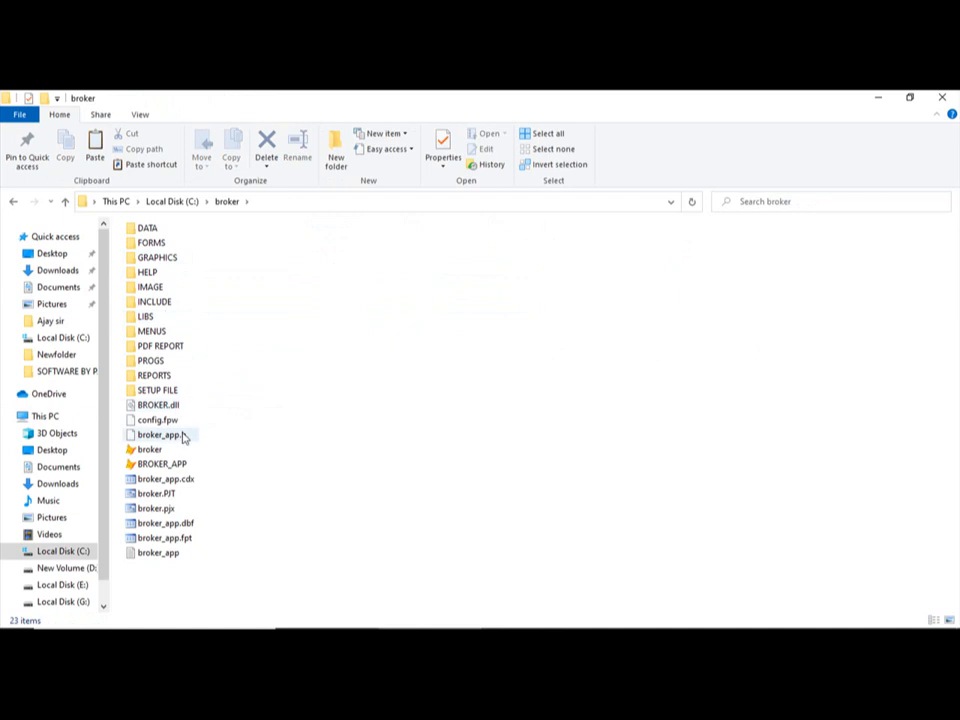
pyautogui.doubleClick(167, 391)
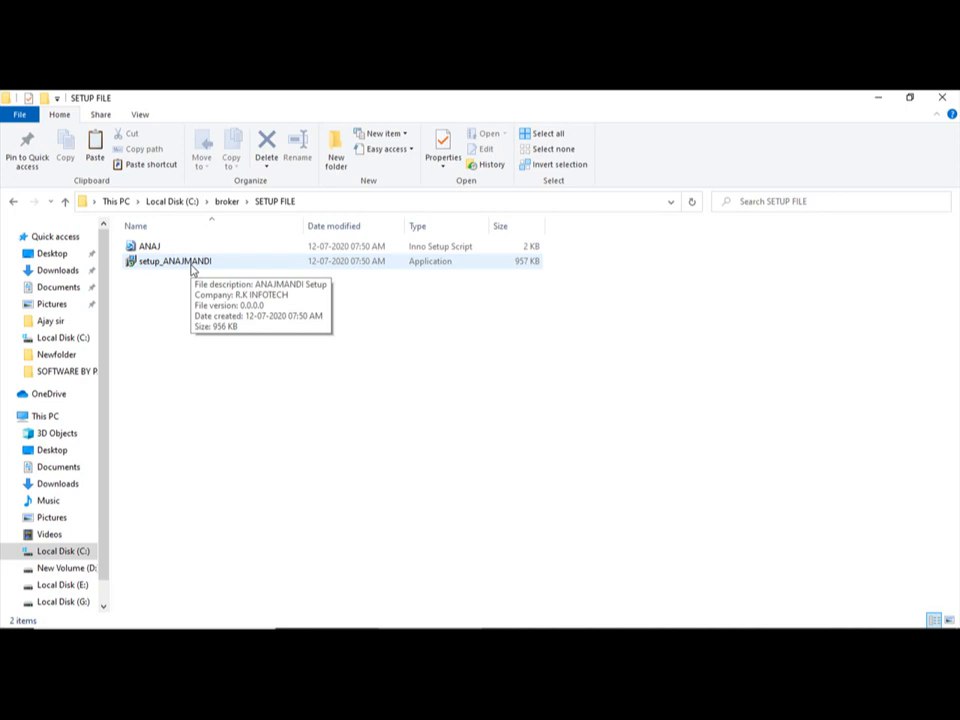
pyautogui.click(942, 97)
pyautogui.moveTo(748, 622)
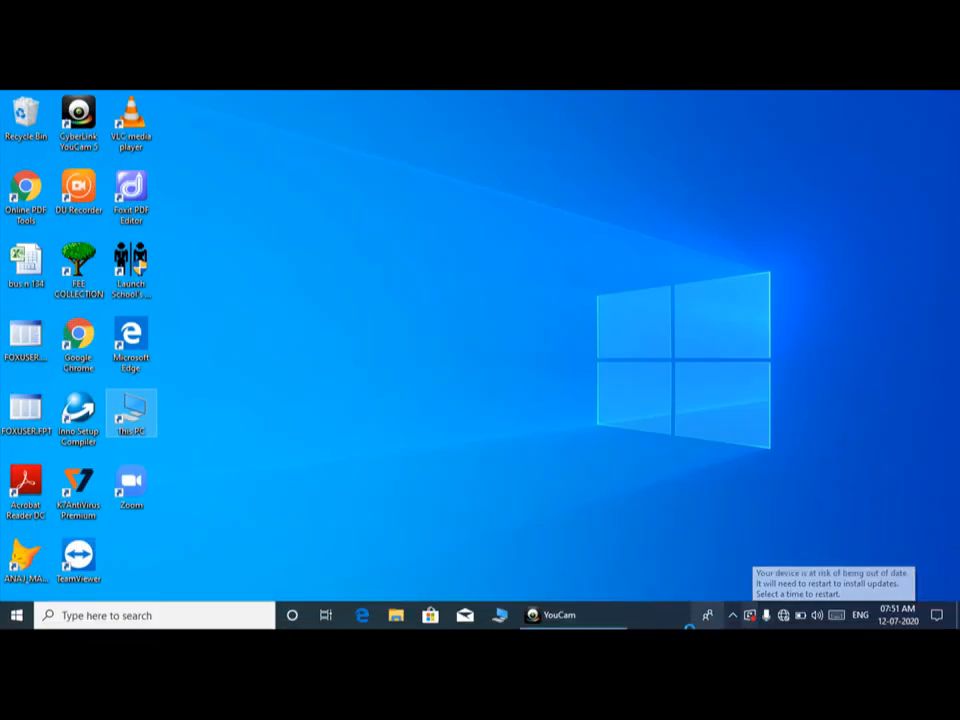
pyautogui.click(549, 619)
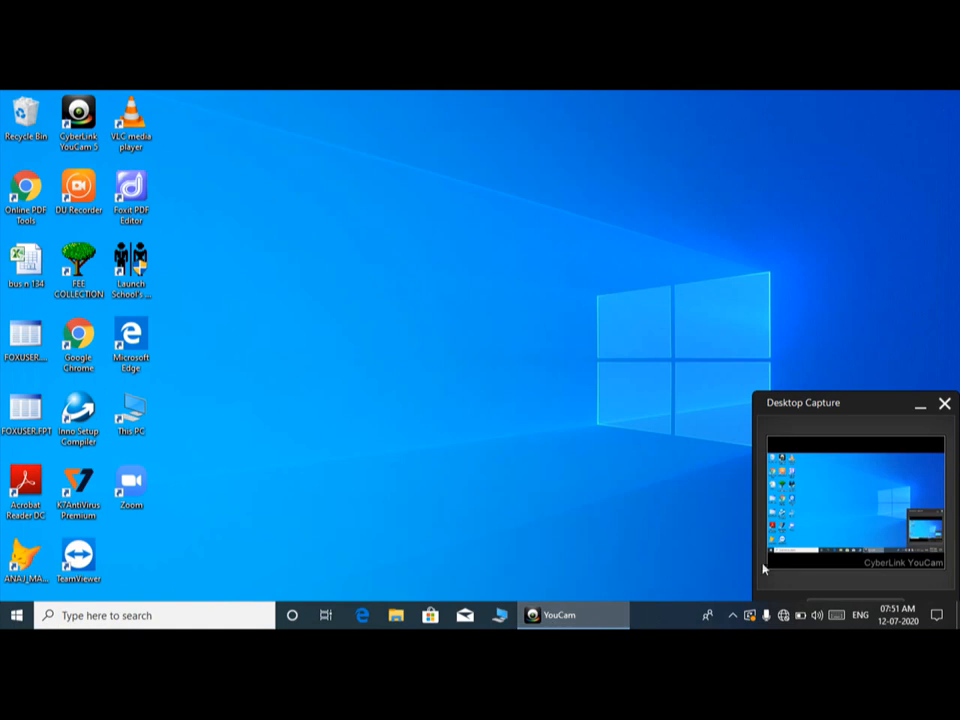